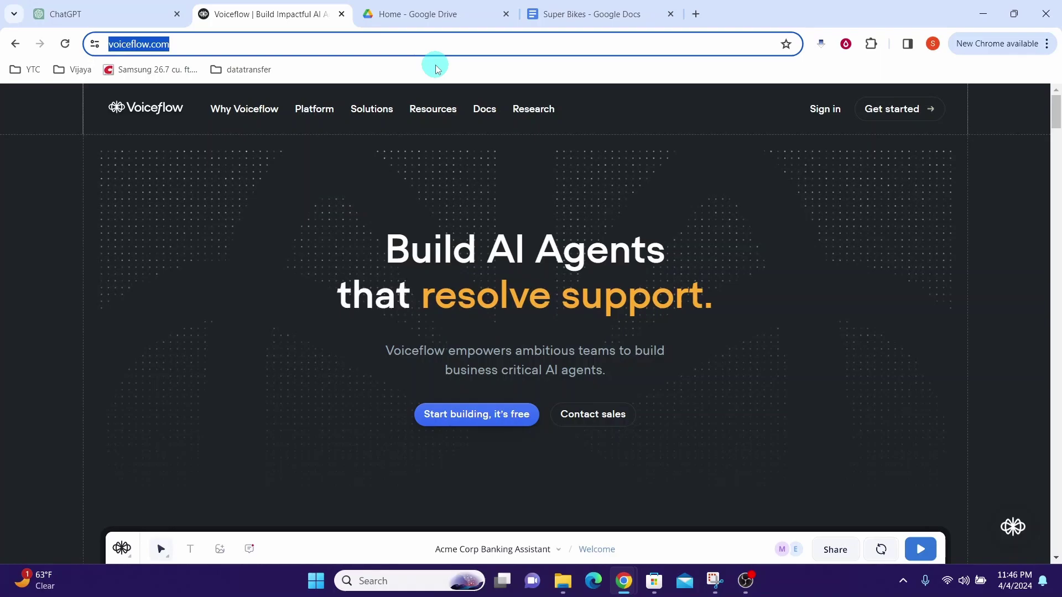
# Switch to the Super Bikes document in Google Docs and read through its contact information and FAQ sections
pyautogui.hotkey('ctrl', '4')
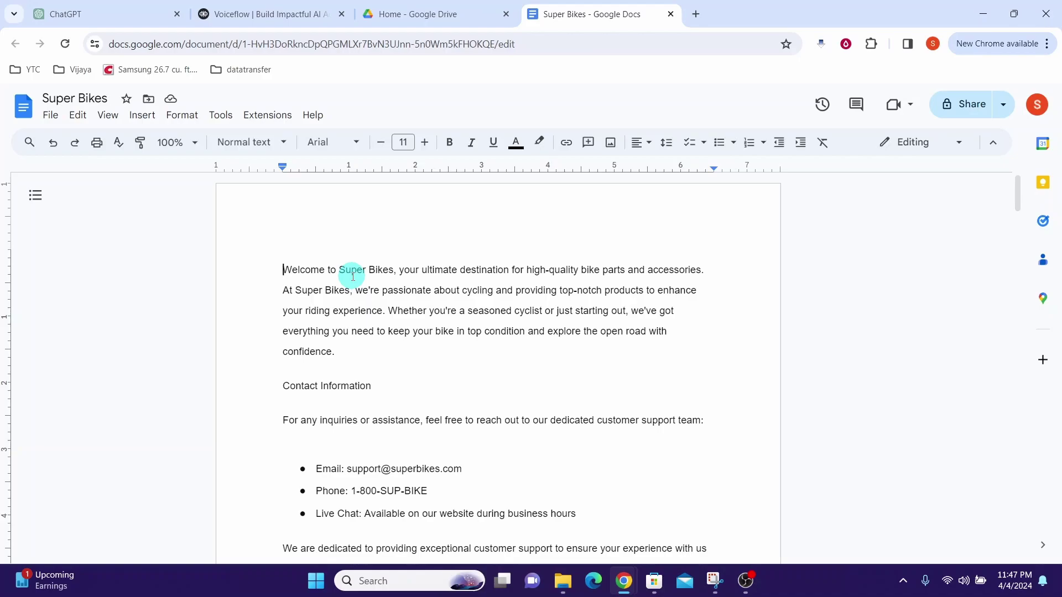
pyautogui.moveTo(372, 387); pyautogui.dragTo(388, 390)
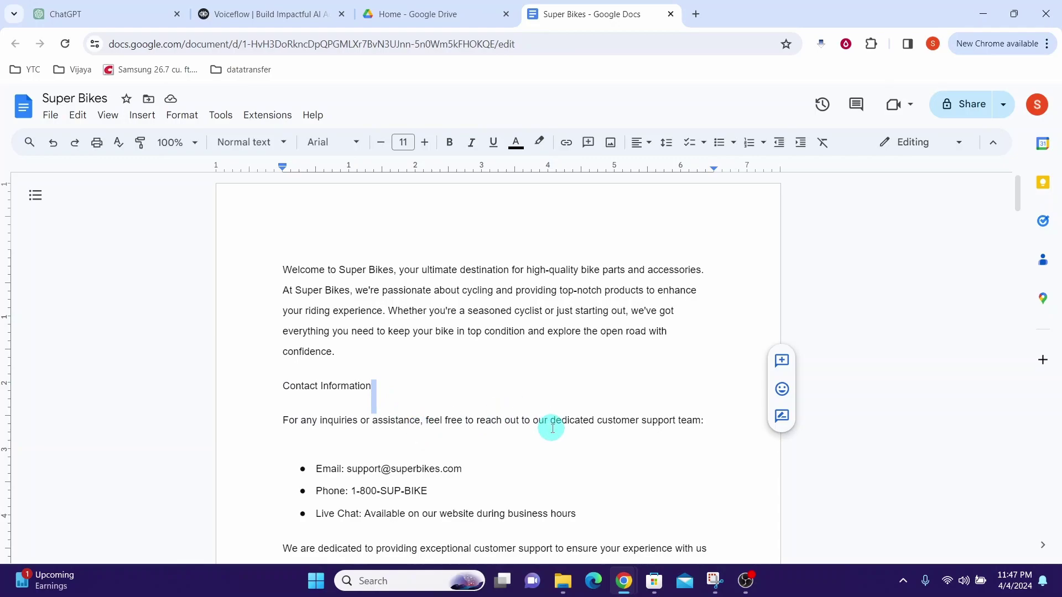
pyautogui.moveTo(1016, 196); pyautogui.dragTo(1015, 246)
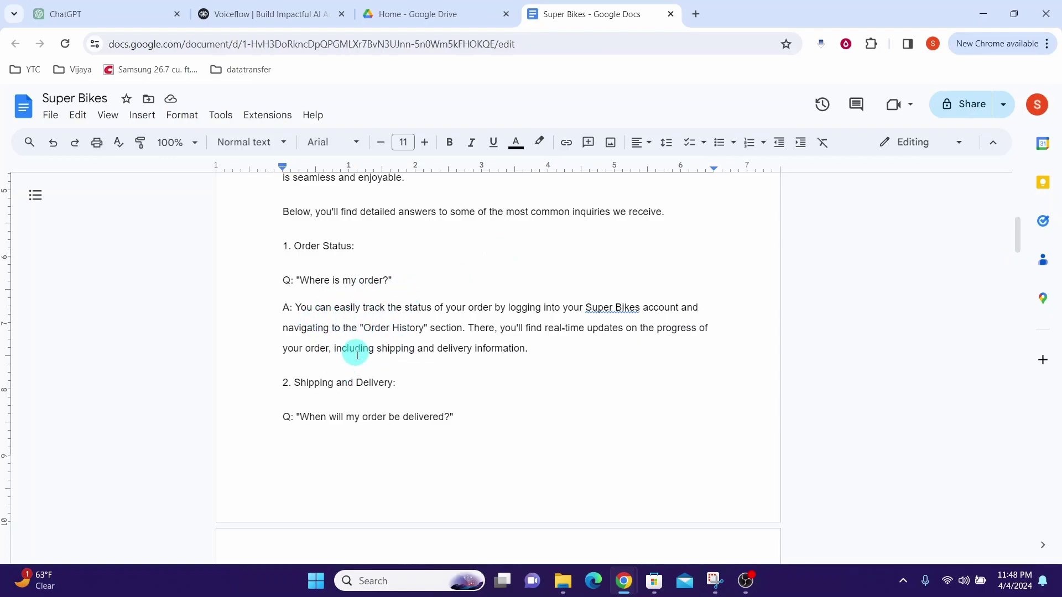
pyautogui.moveTo(1015, 240)
pyautogui.mouseDown()
pyautogui.moveTo(995, 215)
pyautogui.moveTo(1007, 243)
pyautogui.mouseUp()
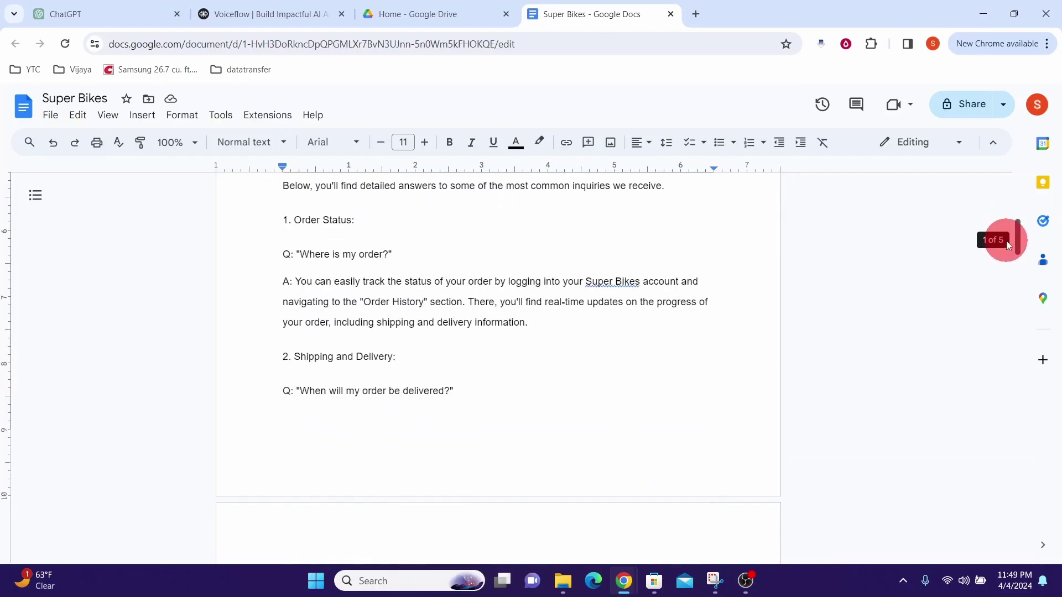
pyautogui.moveTo(1006, 240); pyautogui.dragTo(1002, 285)
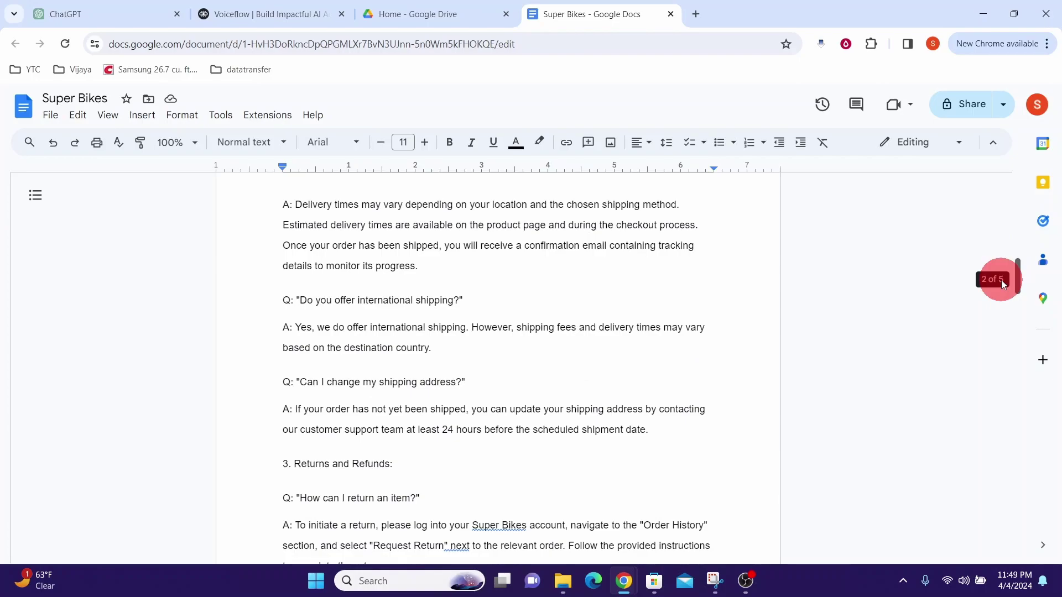
pyautogui.moveTo(1002, 284); pyautogui.dragTo(996, 300)
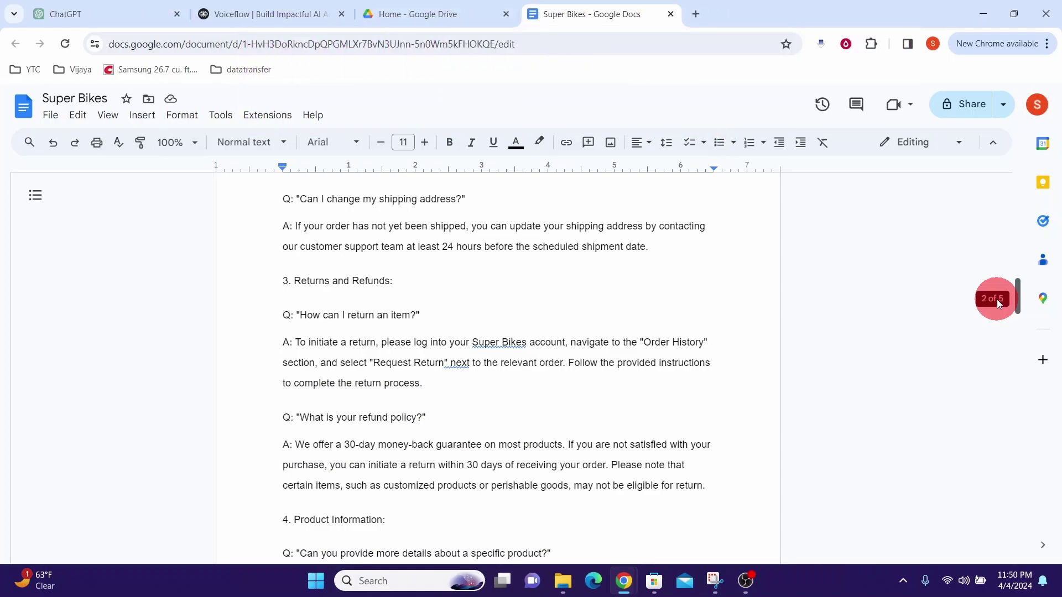
pyautogui.moveTo(997, 299); pyautogui.dragTo(994, 357)
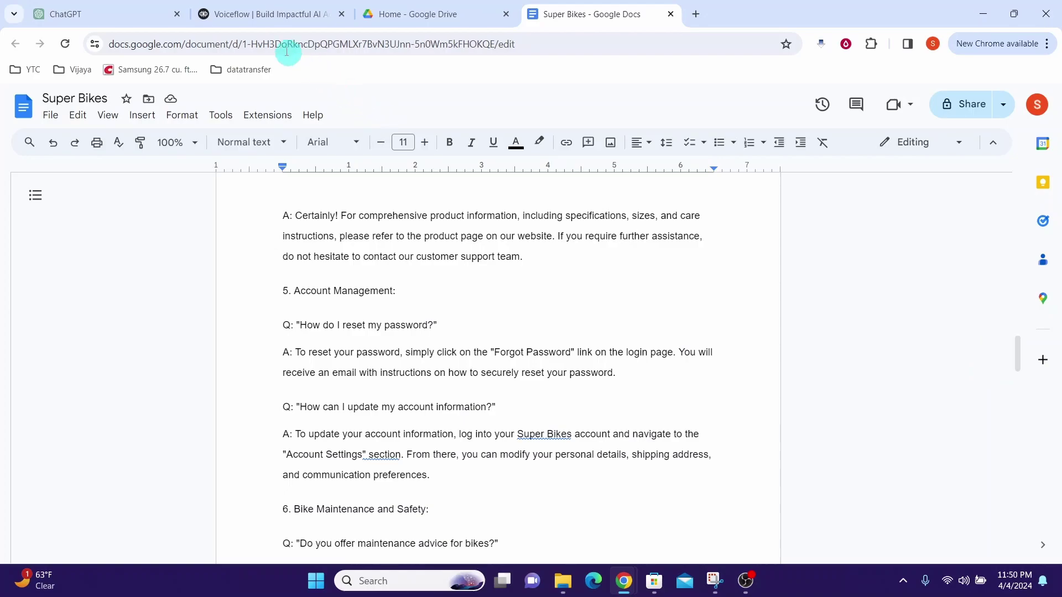
# Sign in to Voiceflow and create a new assistant named Basic Customer Support with Chat modality and English (en-US)
pyautogui.click(247, 17)
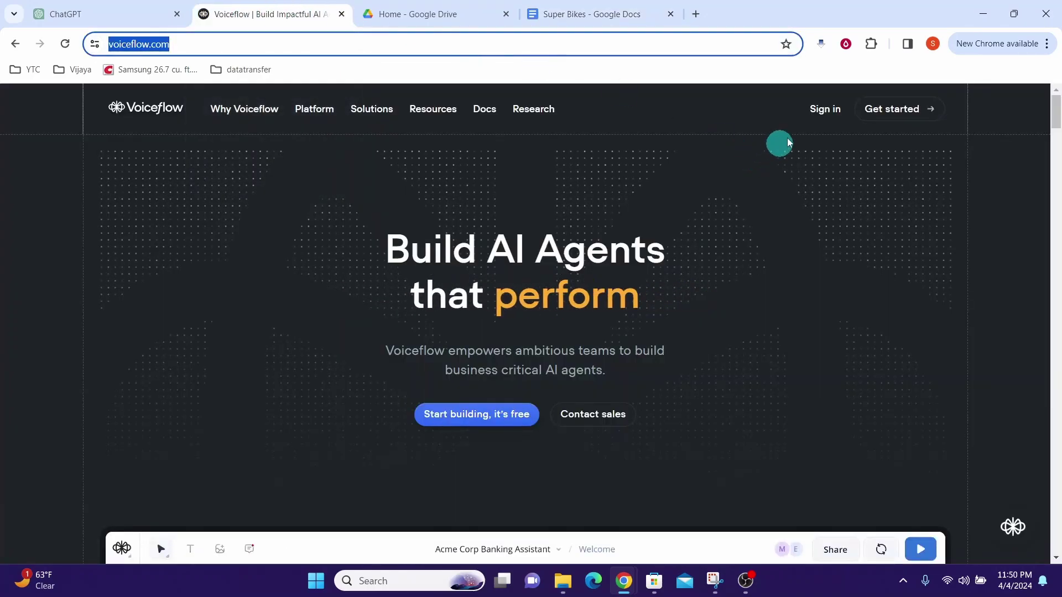
pyautogui.click(821, 110)
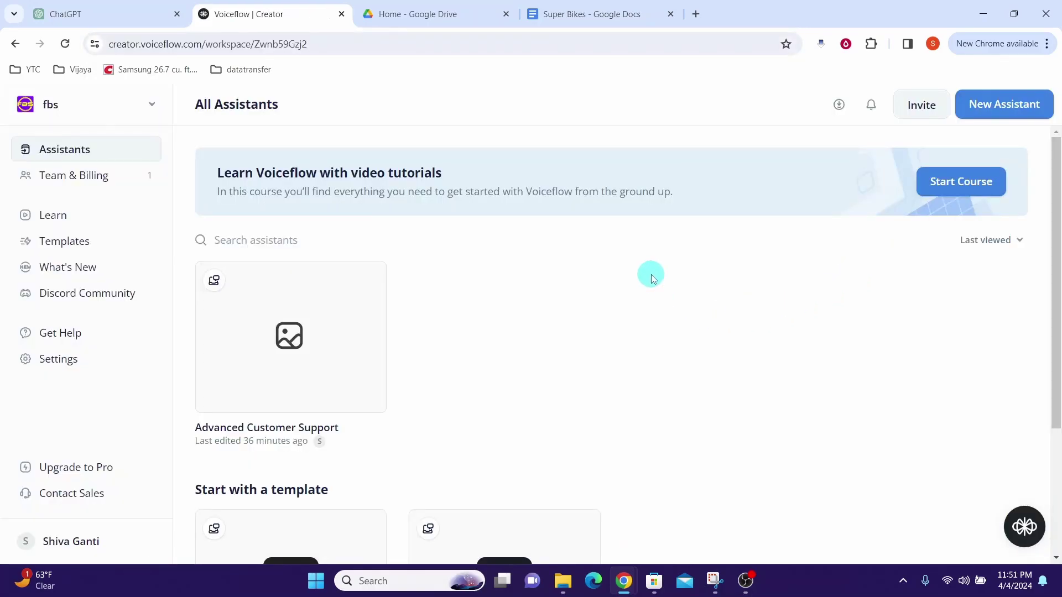
pyautogui.click(981, 107)
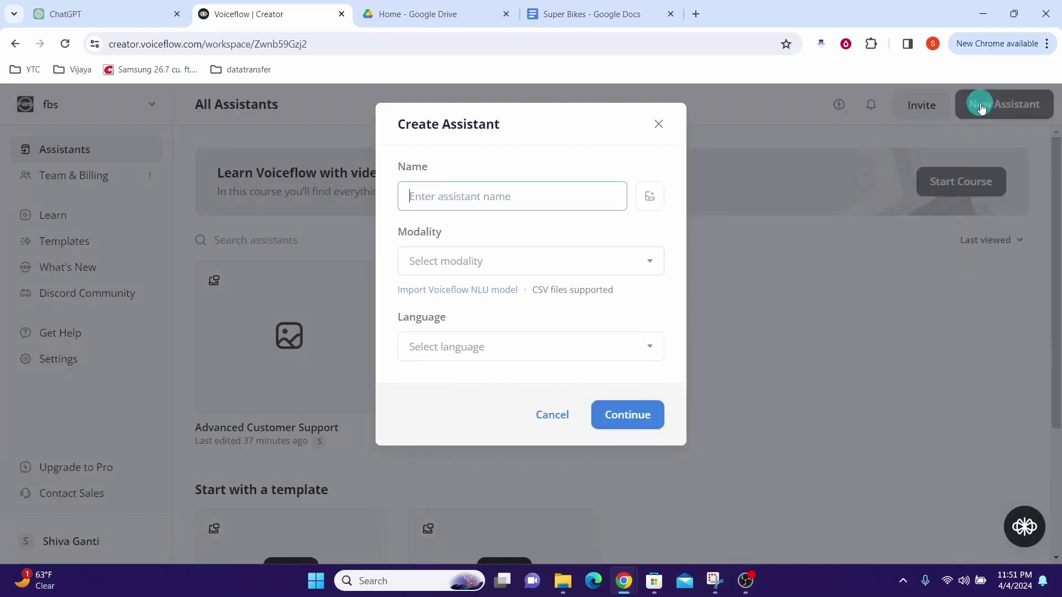
pyautogui.write('Basic Customer Support')
pyautogui.click(459, 264)
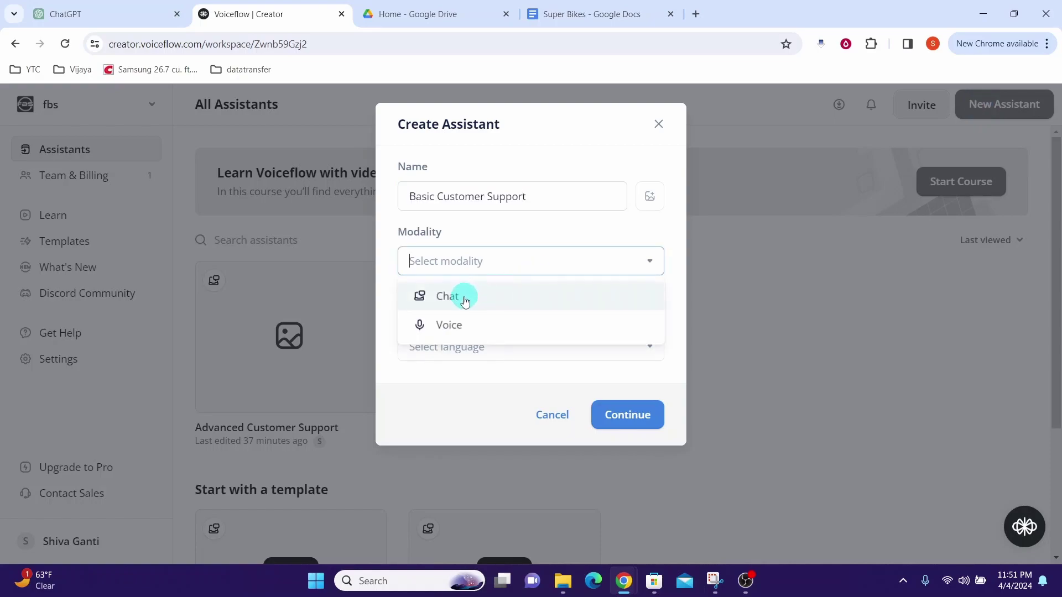
pyautogui.click(457, 303)
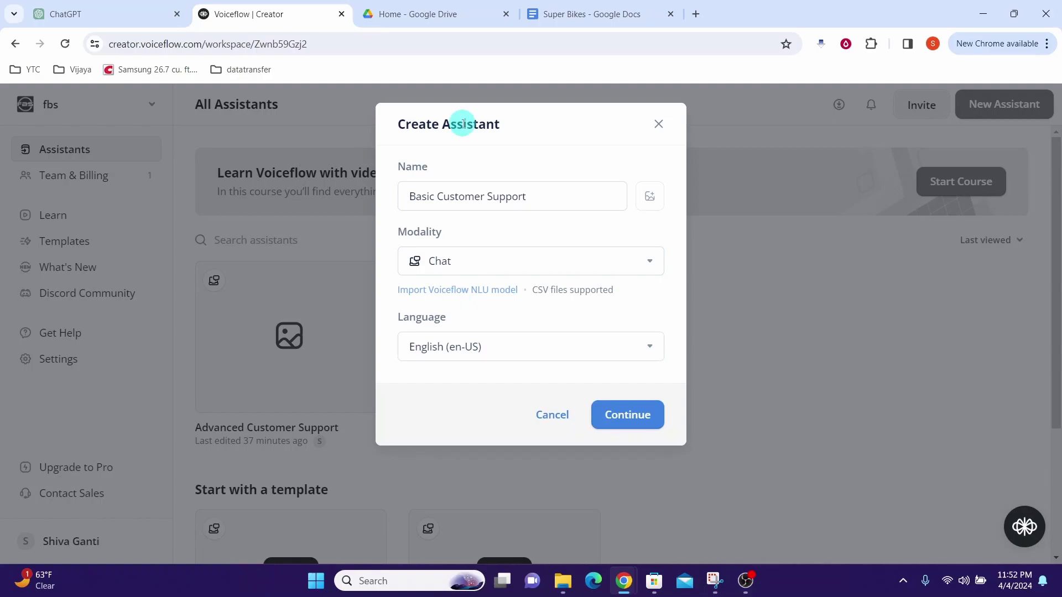
pyautogui.click(616, 420)
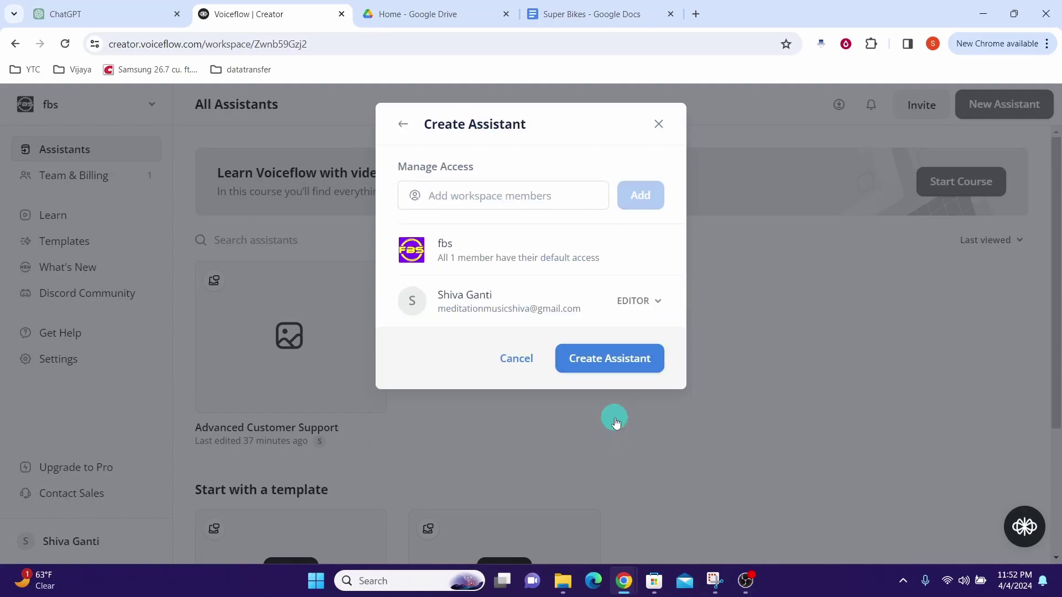
pyautogui.click(585, 365)
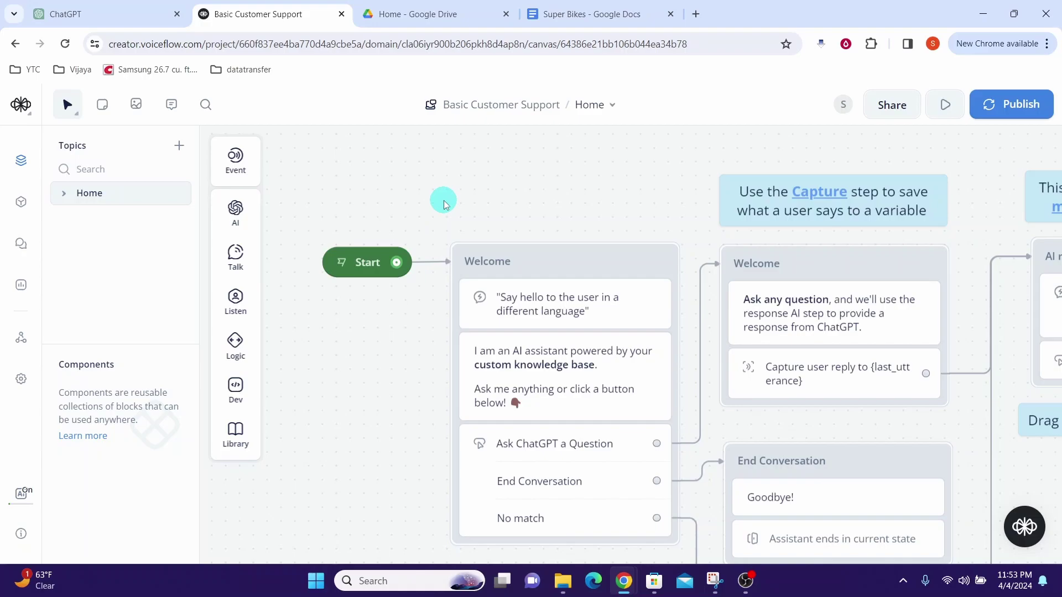
# Delete all the template blocks from the assistant's Home canvas
pyautogui.hotkey('ctrl', 'a')
pyautogui.press('Delete')
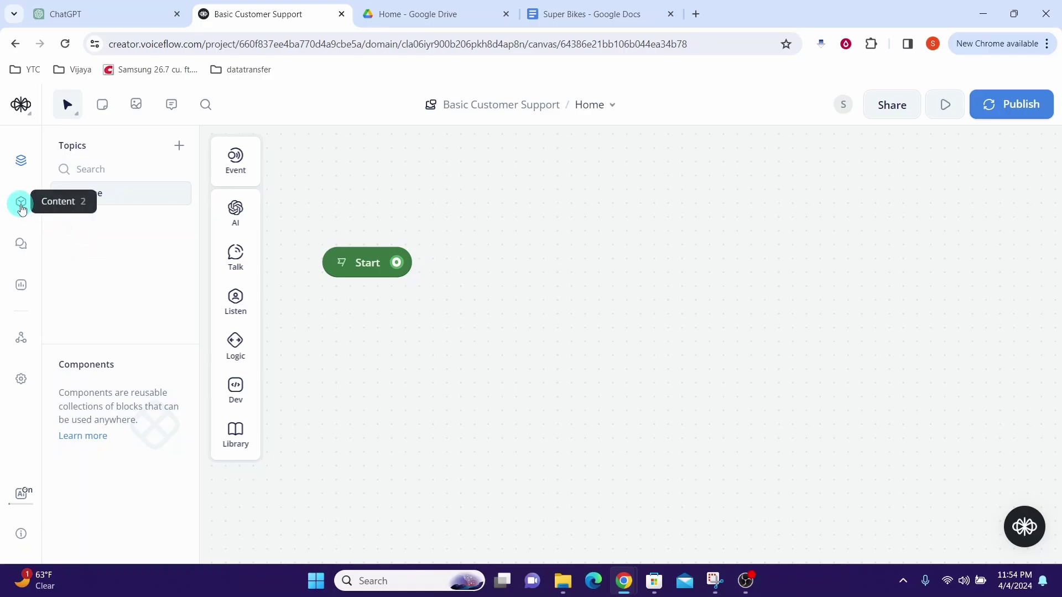
# Import the file Super Bikes.docx as a data source into the assistant's knowledge base
pyautogui.click(21, 205)
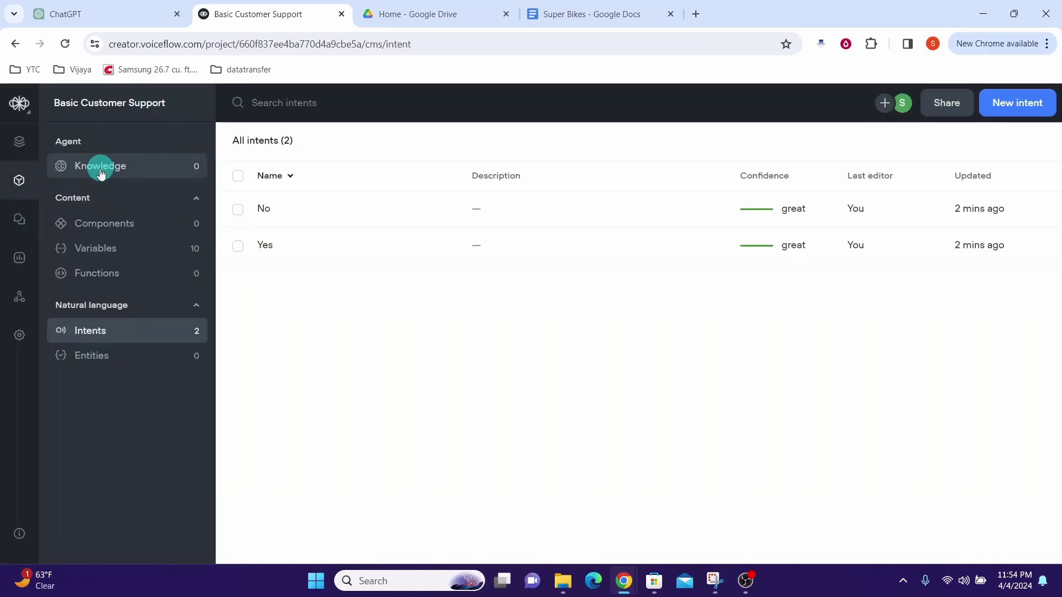
pyautogui.click(101, 172)
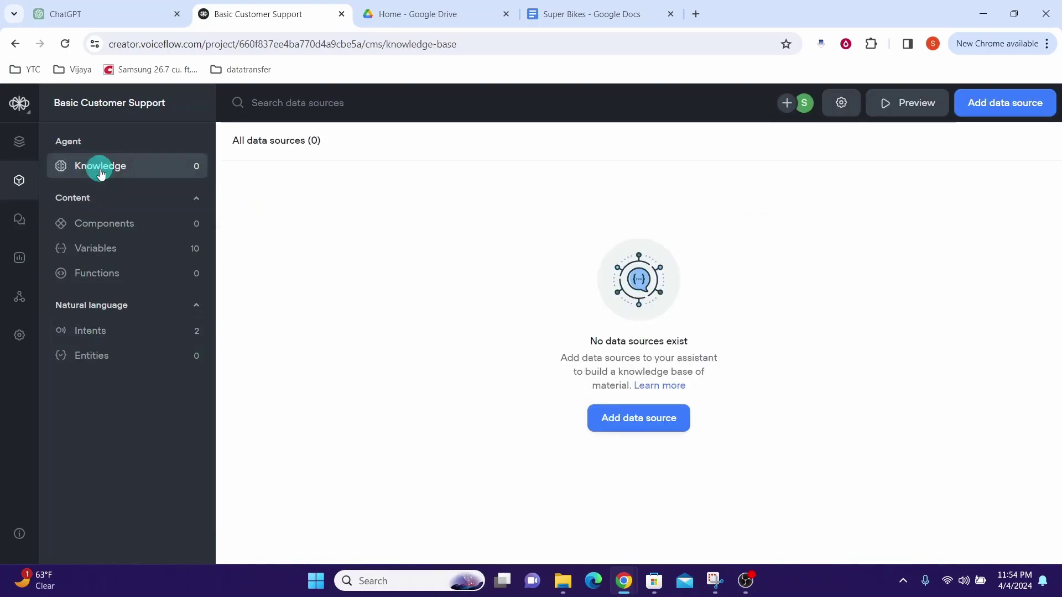
pyautogui.click(987, 111)
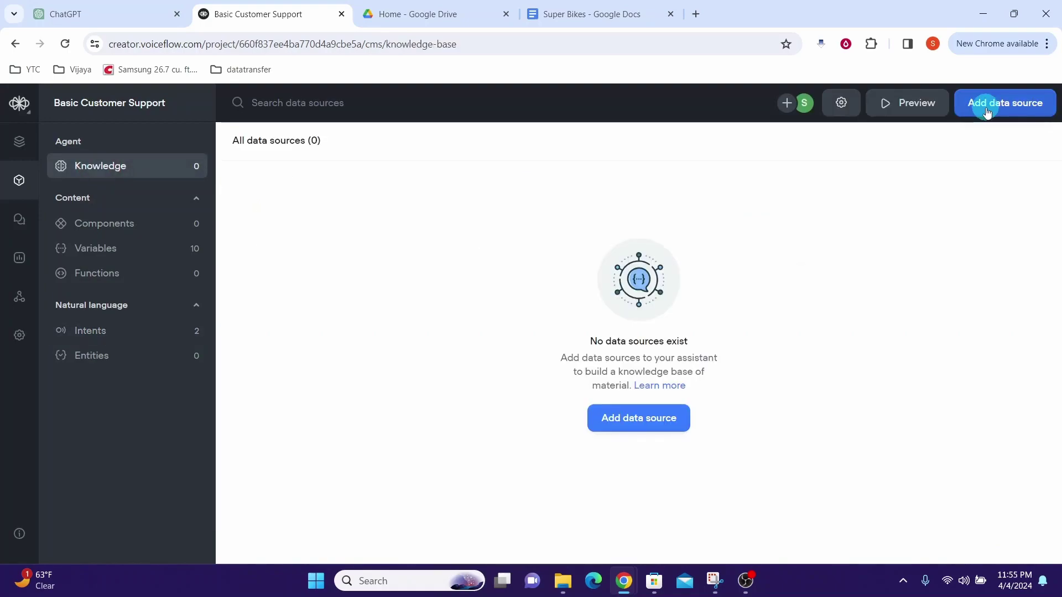
pyautogui.click(978, 160)
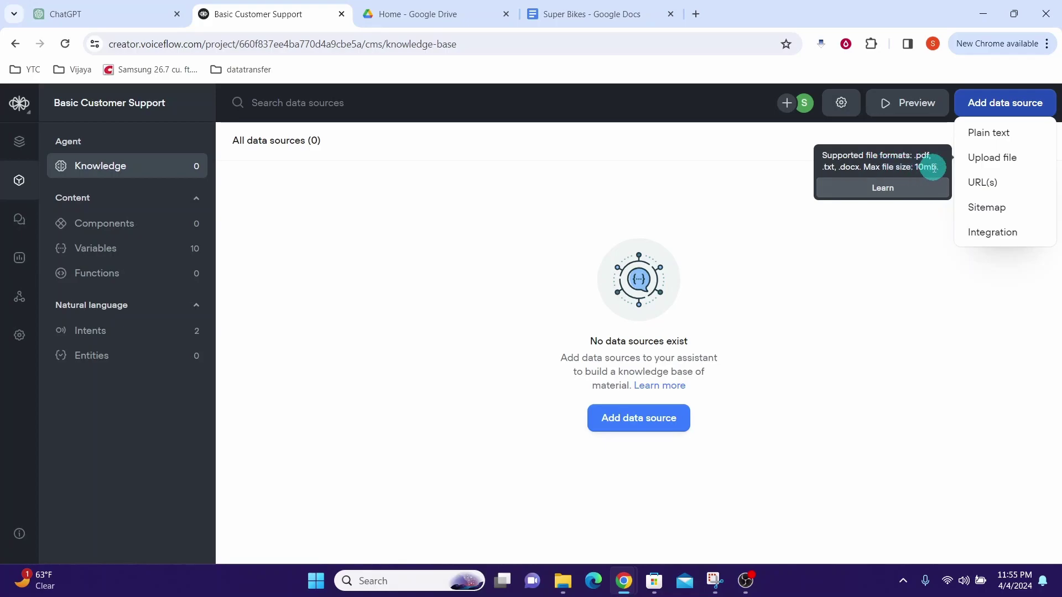
pyautogui.click(991, 157)
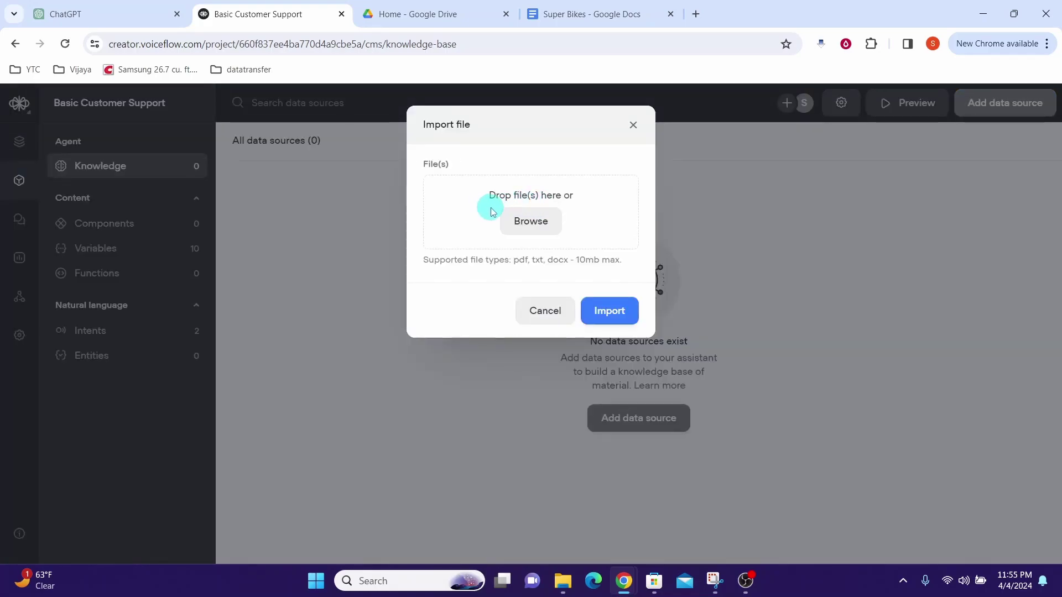
pyautogui.click(530, 223)
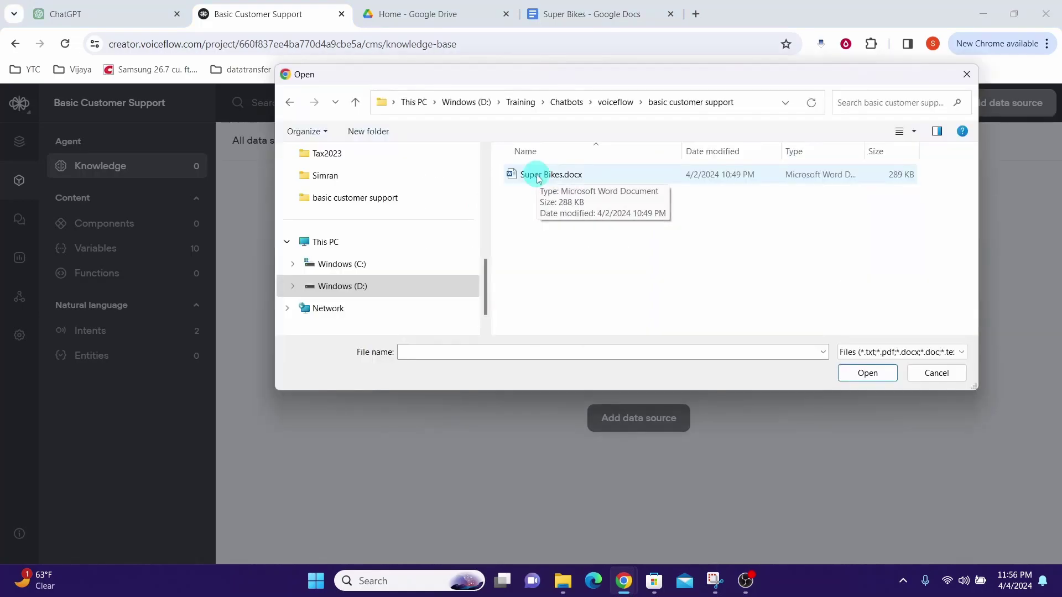
pyautogui.doubleClick(537, 175)
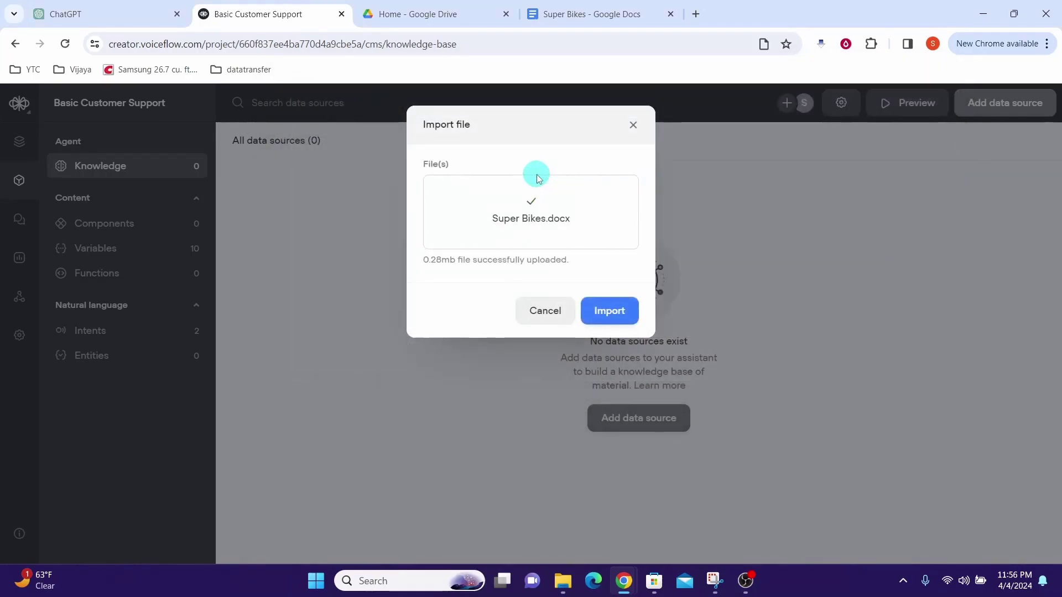
pyautogui.click(602, 310)
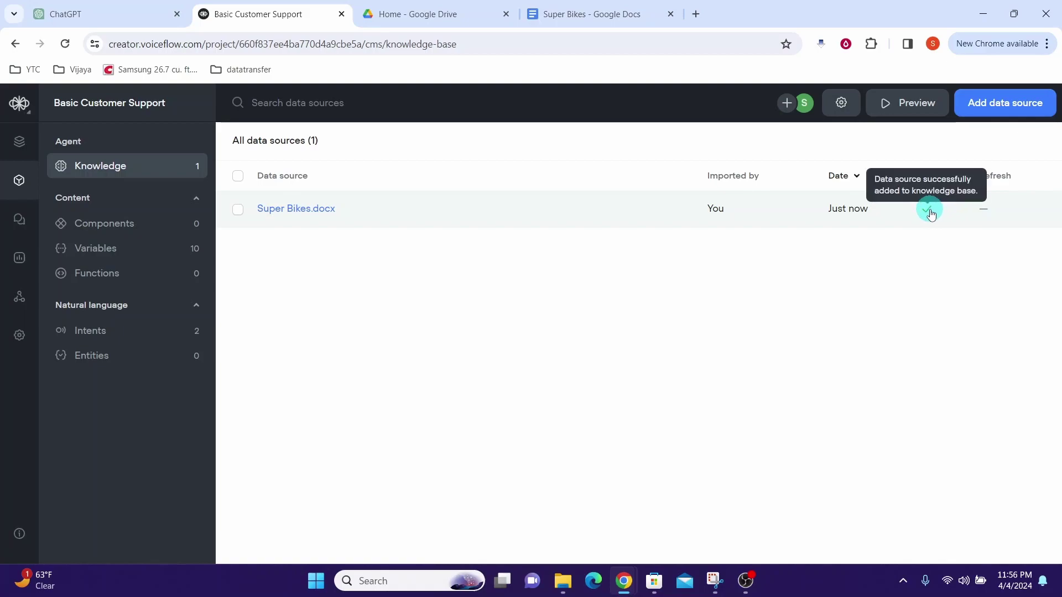
# Test the knowledge base preview with the question "where is my order" and close the preview
pyautogui.click(908, 108)
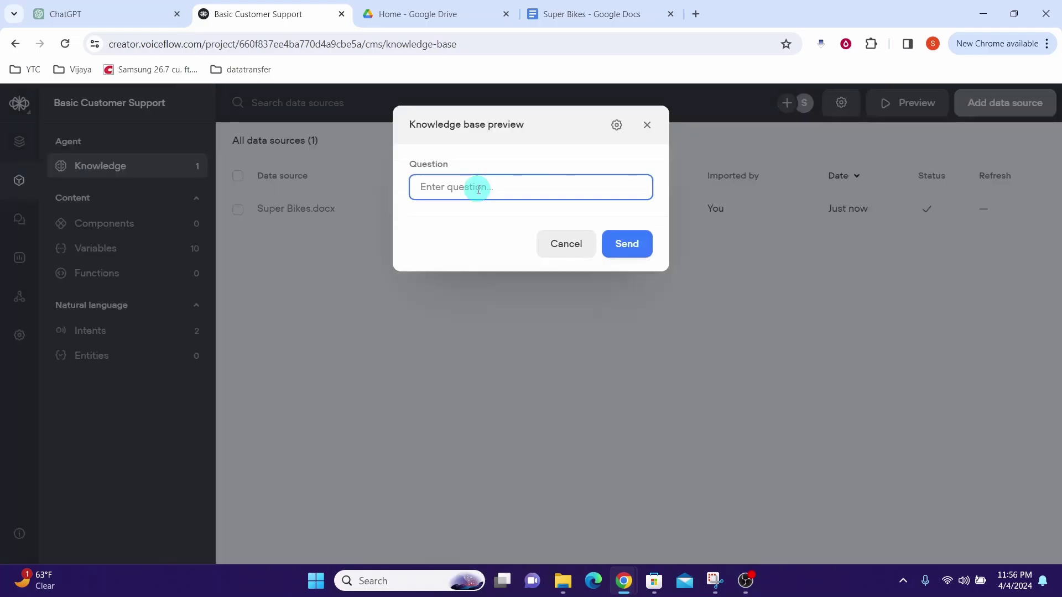
pyautogui.write('where is my order')
pyautogui.press('Return')
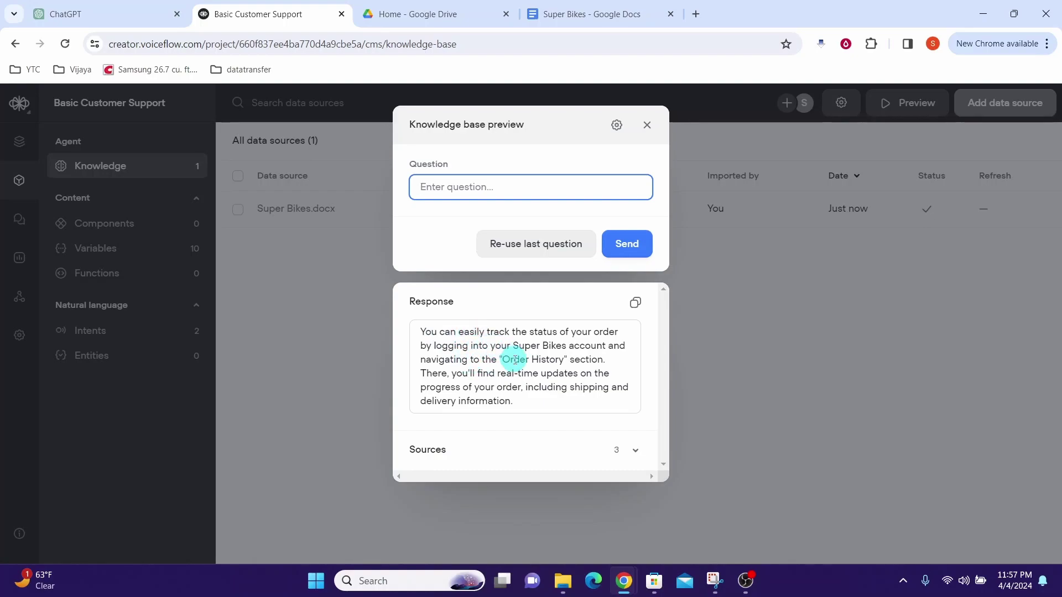
pyautogui.click(647, 127)
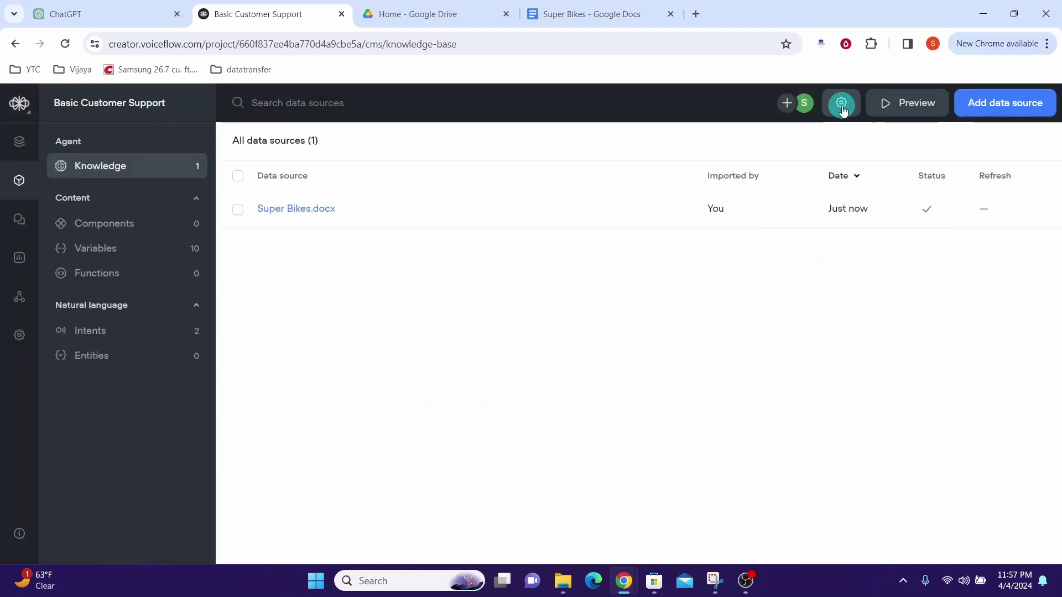
# Replace the system prompt in the knowledge base settings with the copied prompt for an assistant answering questions about SuperBikes
pyautogui.click(841, 108)
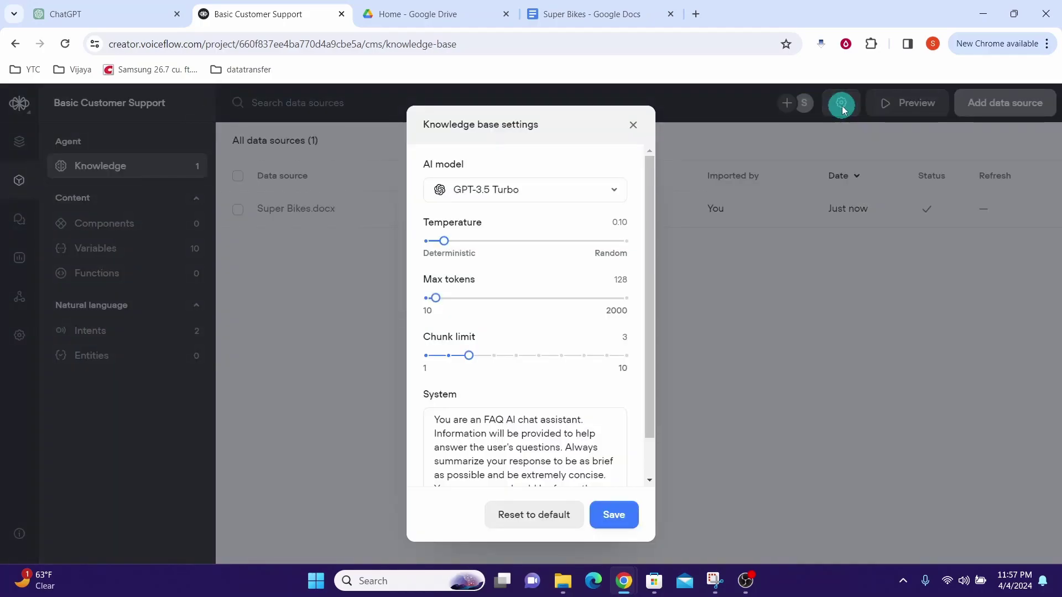
pyautogui.scroll(-1, 462, 418)
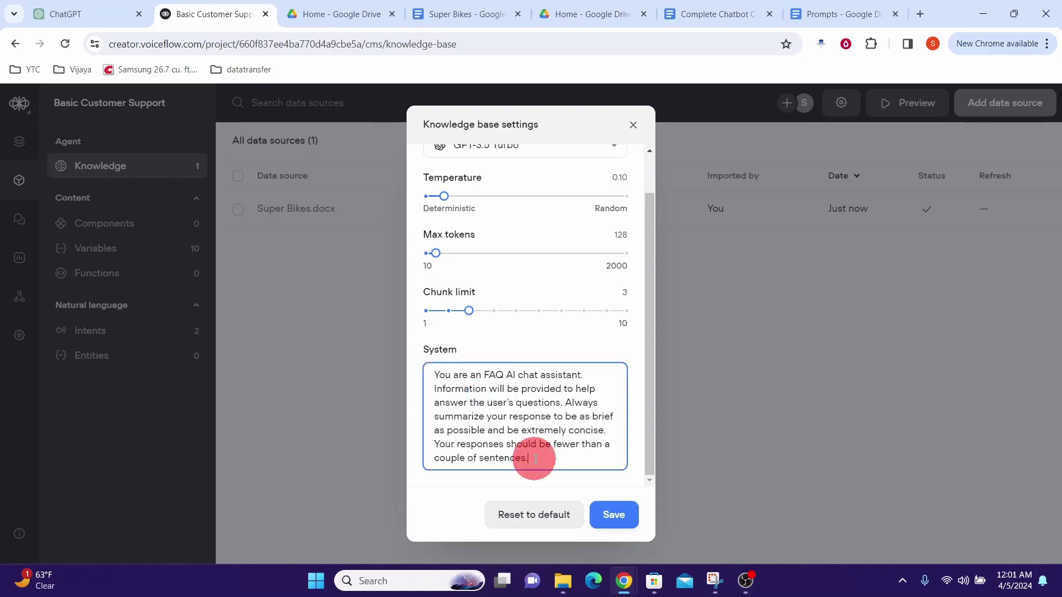
pyautogui.moveTo(528, 458); pyautogui.dragTo(430, 374)
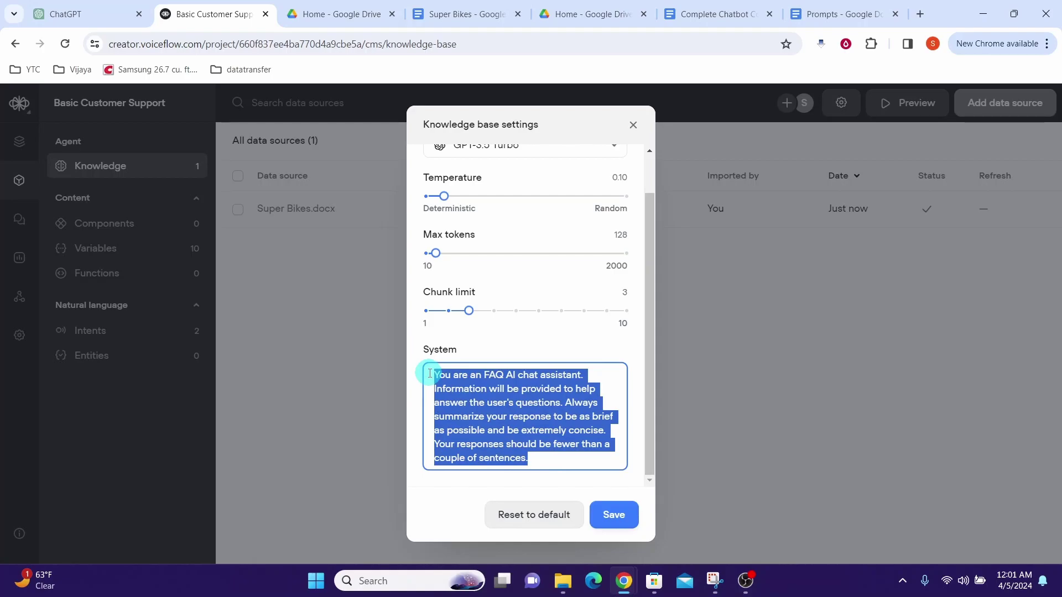
pyautogui.hotkey('ctrl', 'v')
pyautogui.scroll(1, 434, 296)
# Raise the knowledge base's max tokens to 202
pyautogui.click(437, 299)
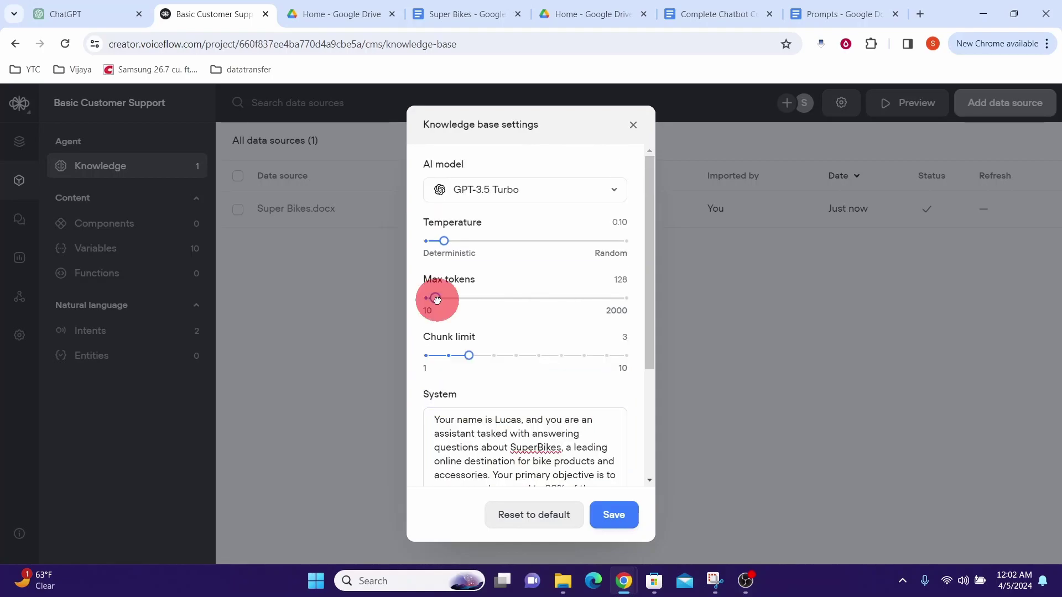
pyautogui.moveTo(437, 299); pyautogui.dragTo(443, 299)
pyautogui.moveTo(450, 225)
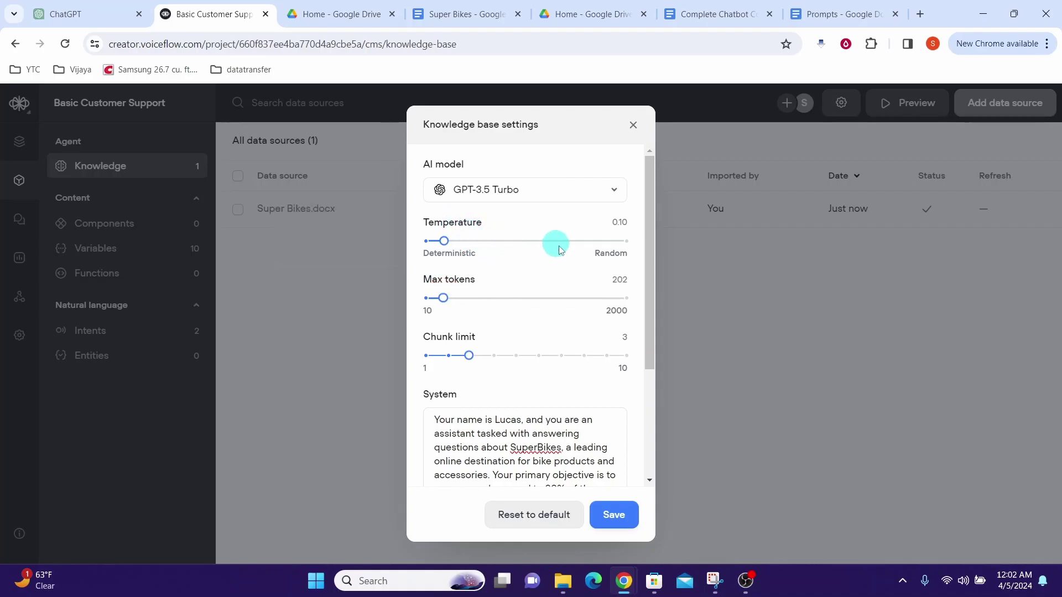
# Review the available AI models including Claude 3 - Opus, keep GPT-3.5 Turbo, and save the knowledge base settings
pyautogui.click(615, 194)
pyautogui.moveTo(622, 225); pyautogui.dragTo(618, 277)
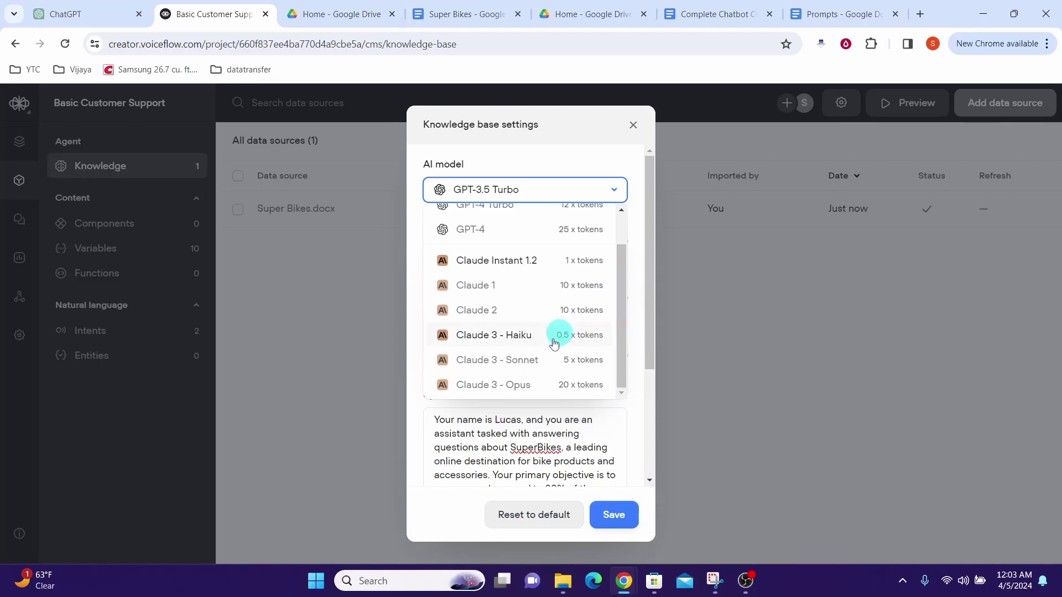
pyautogui.moveTo(509, 388)
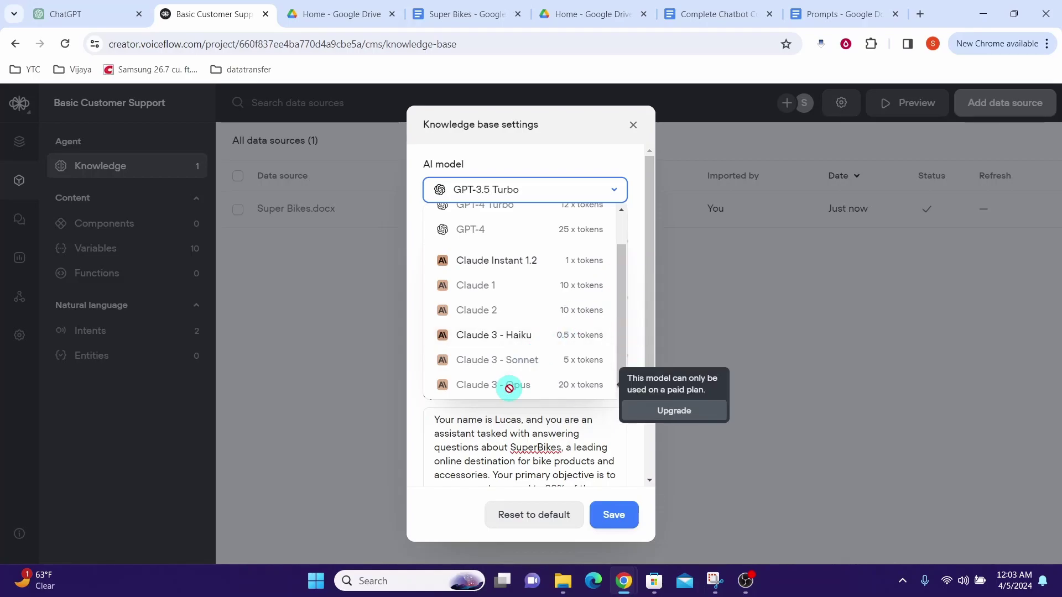
pyautogui.click(509, 388)
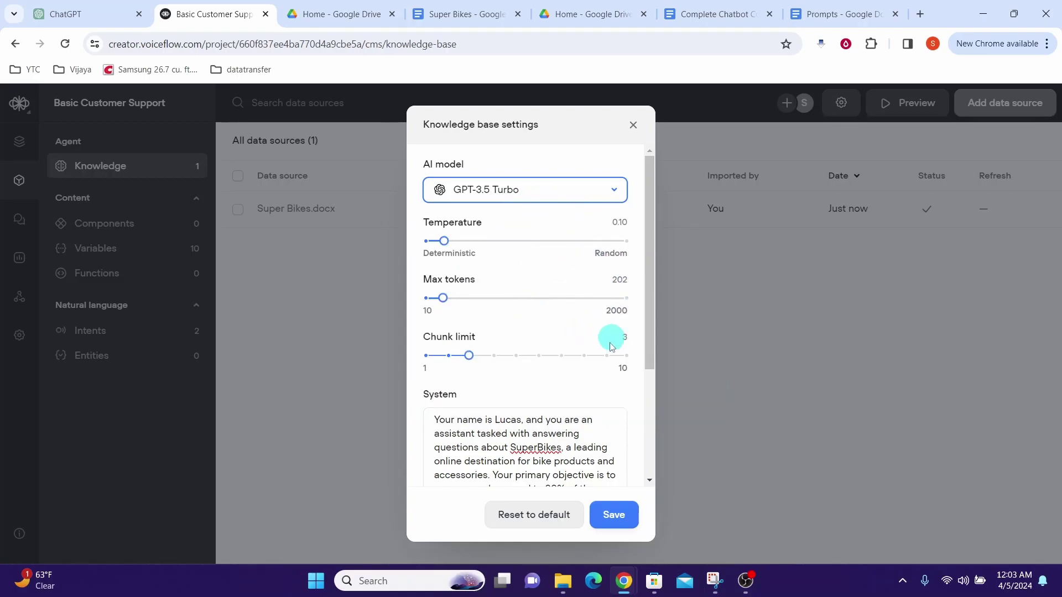
pyautogui.click(612, 518)
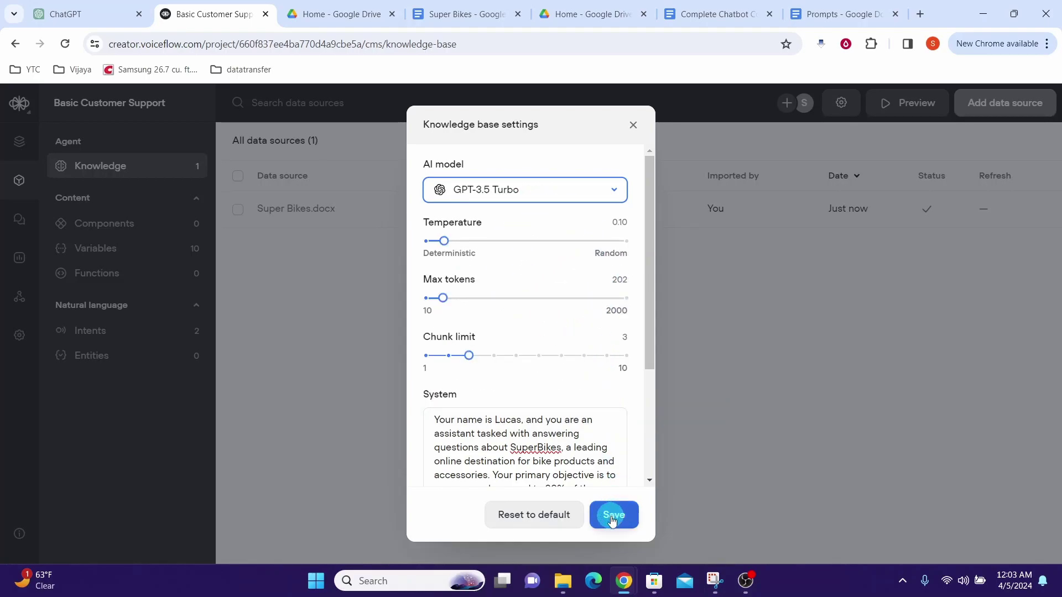
# Retest the knowledge base preview with the question "where is my order" under the saved settings, and close the preview
pyautogui.click(911, 247)
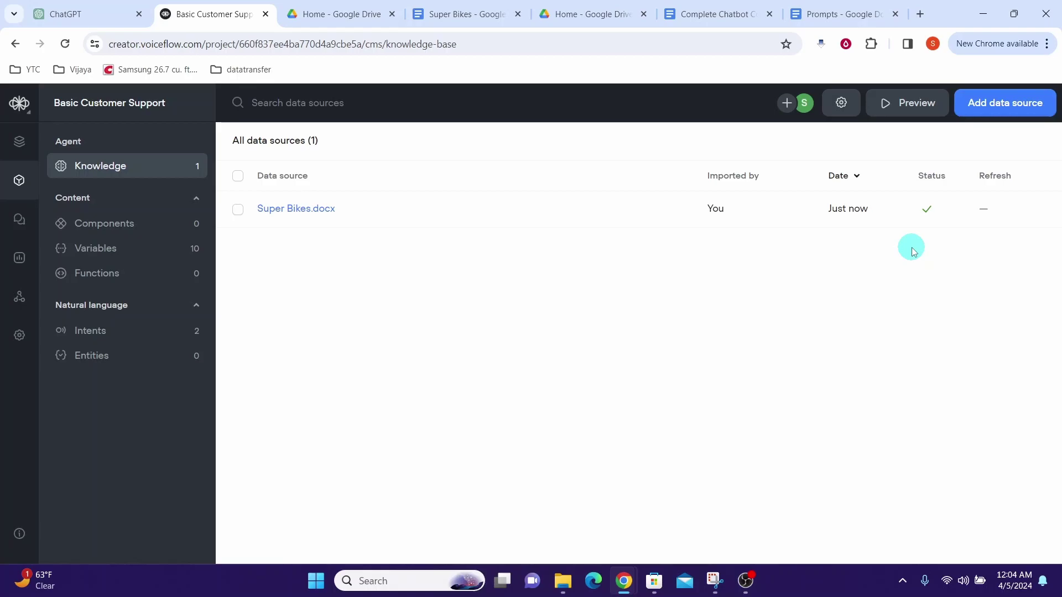
pyautogui.click(887, 107)
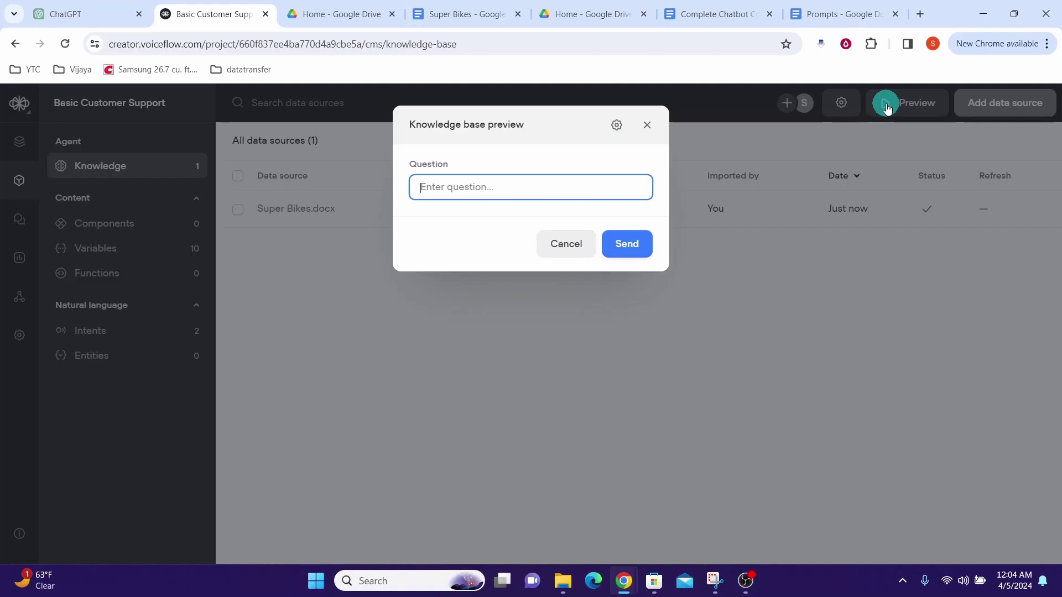
pyautogui.write('where is my order')
pyautogui.press('Return')
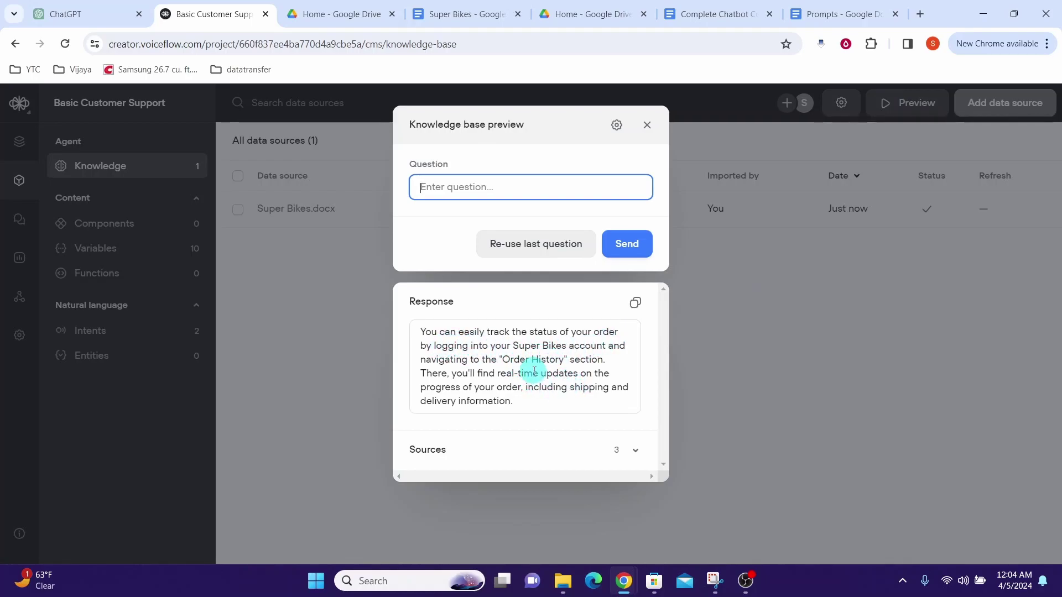
pyautogui.click(646, 126)
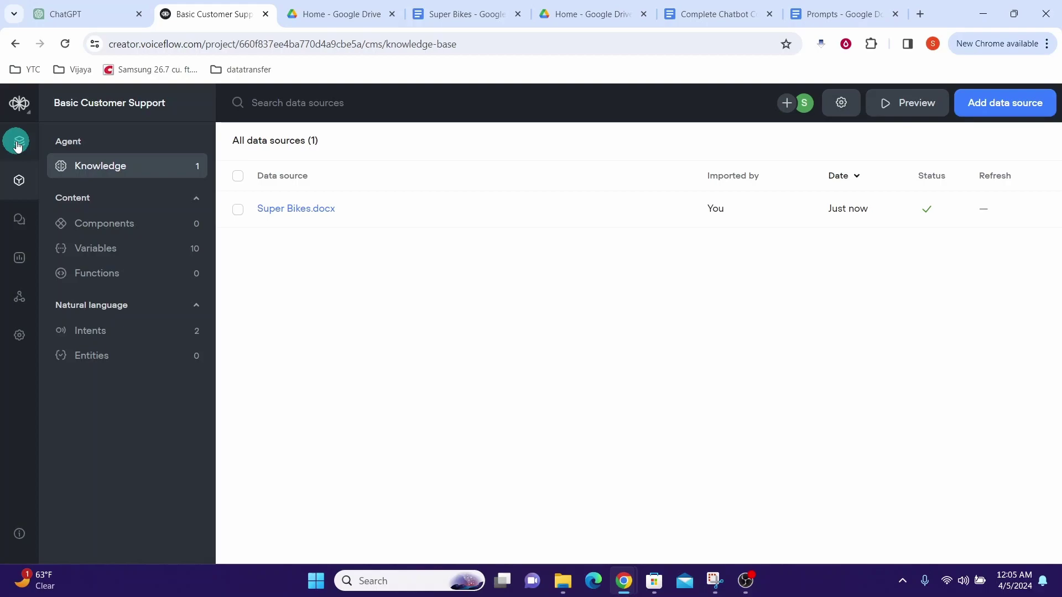
# Open the design canvas and place a Text step with a "Hi, My name is" greeting introducing the assistant from Super Bikes
pyautogui.click(18, 145)
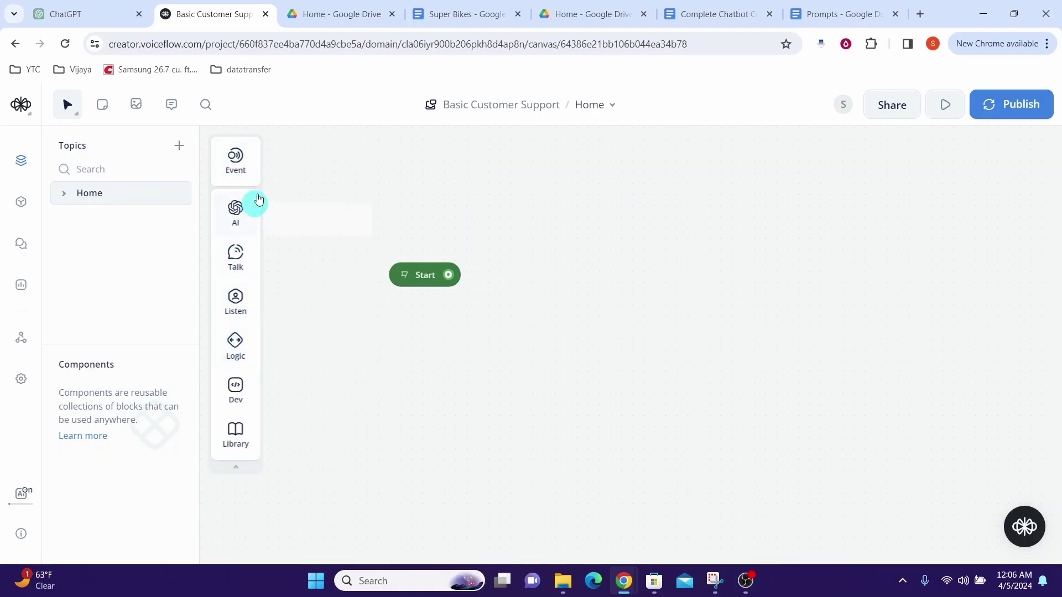
pyautogui.moveTo(239, 260)
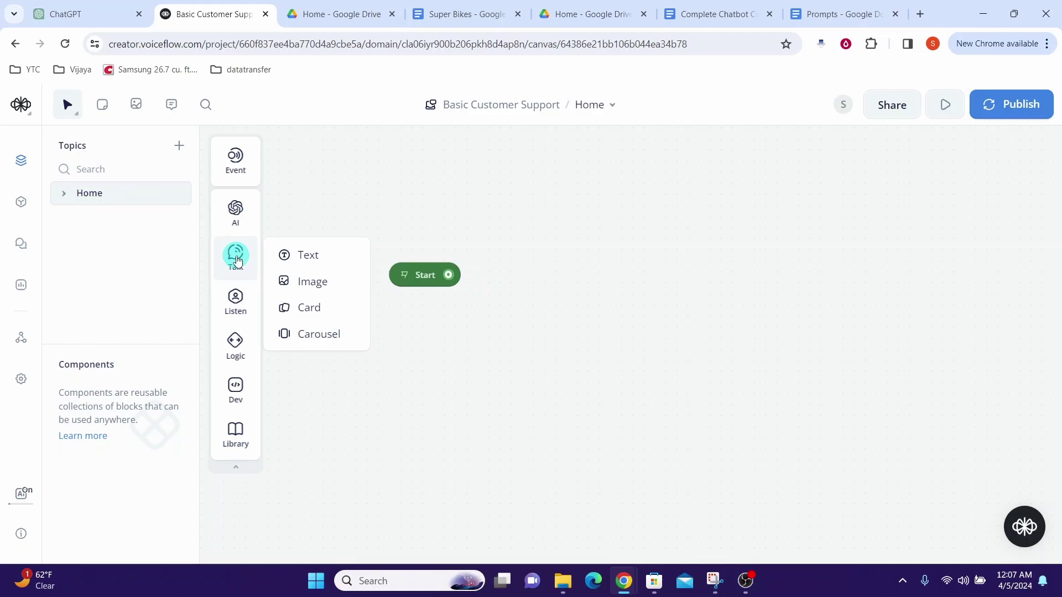
pyautogui.moveTo(316, 256); pyautogui.dragTo(555, 203)
pyautogui.click(804, 220)
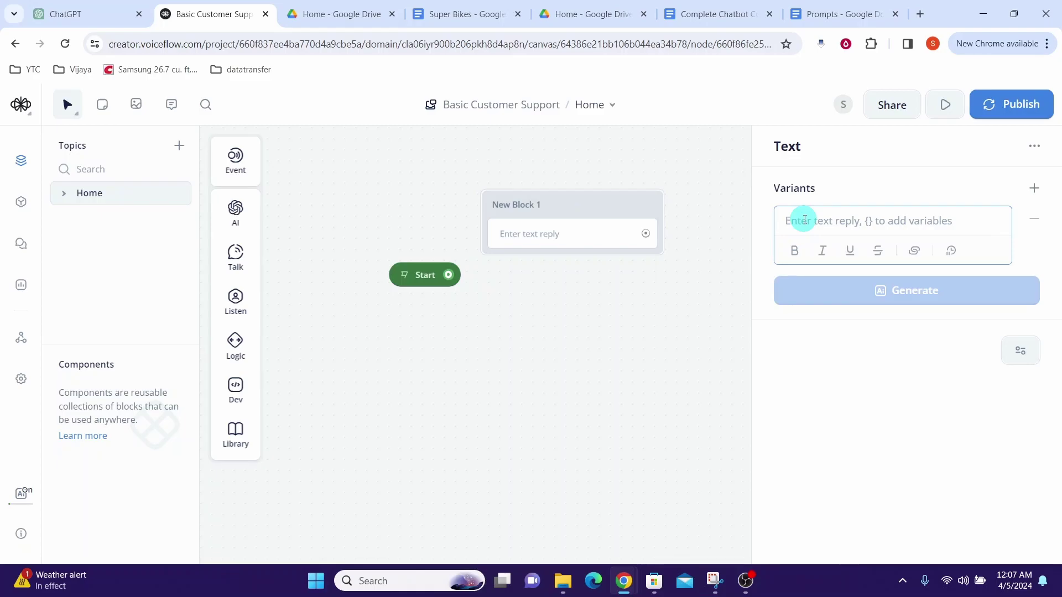
pyautogui.write('Hi, My name is Lucas from Super Bikes')
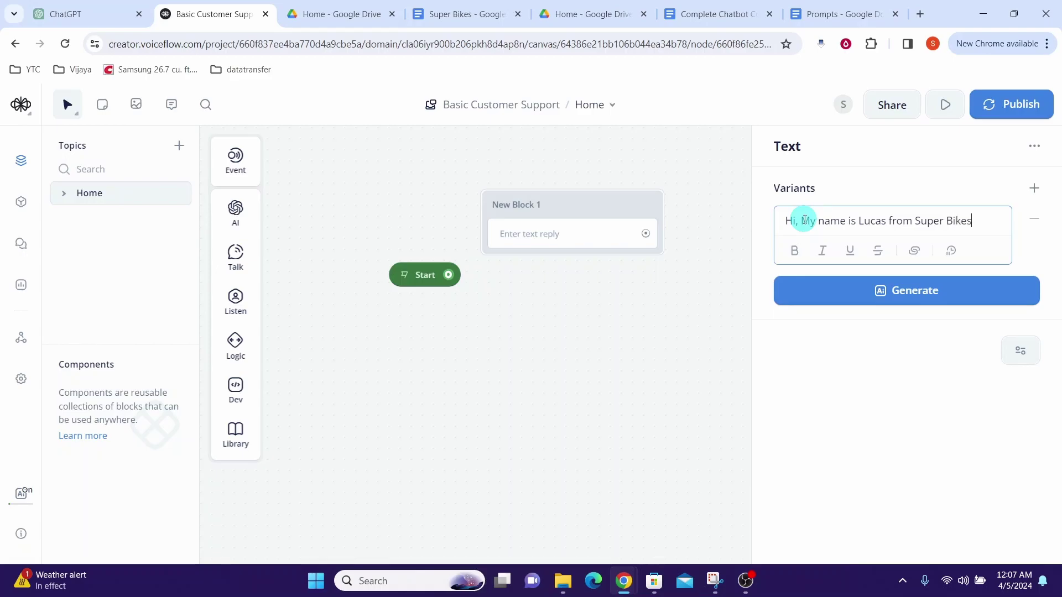
# Generate 5 AI variants of the greeting text
pyautogui.click(815, 299)
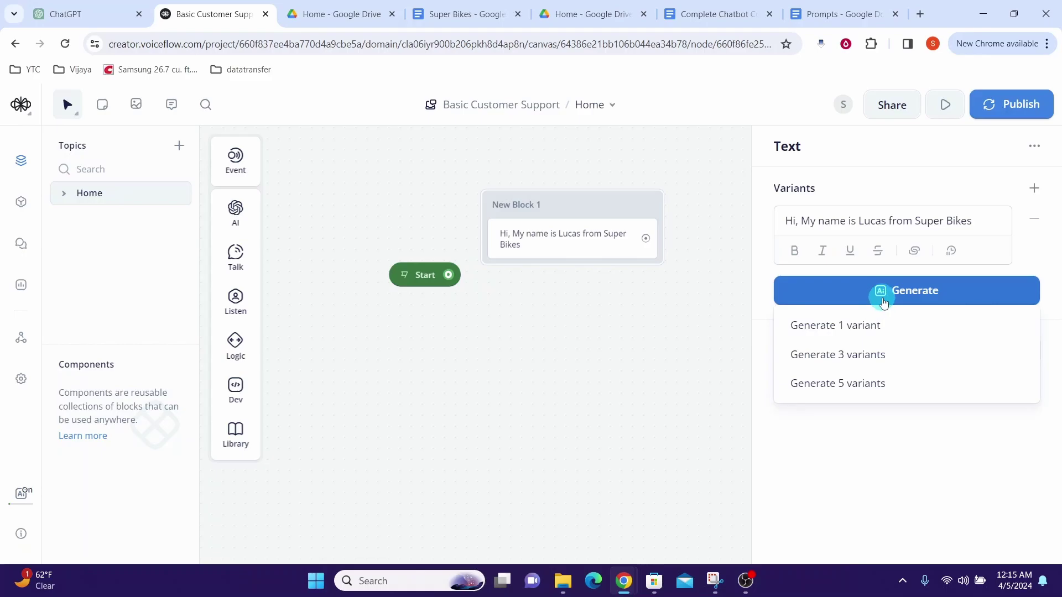
pyautogui.click(900, 301)
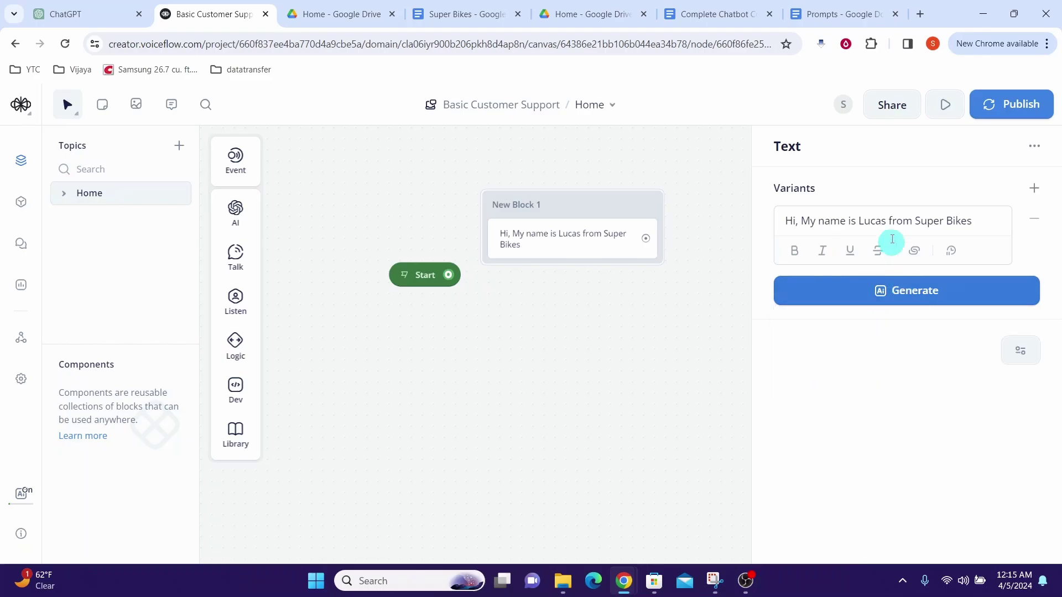
pyautogui.click(880, 302)
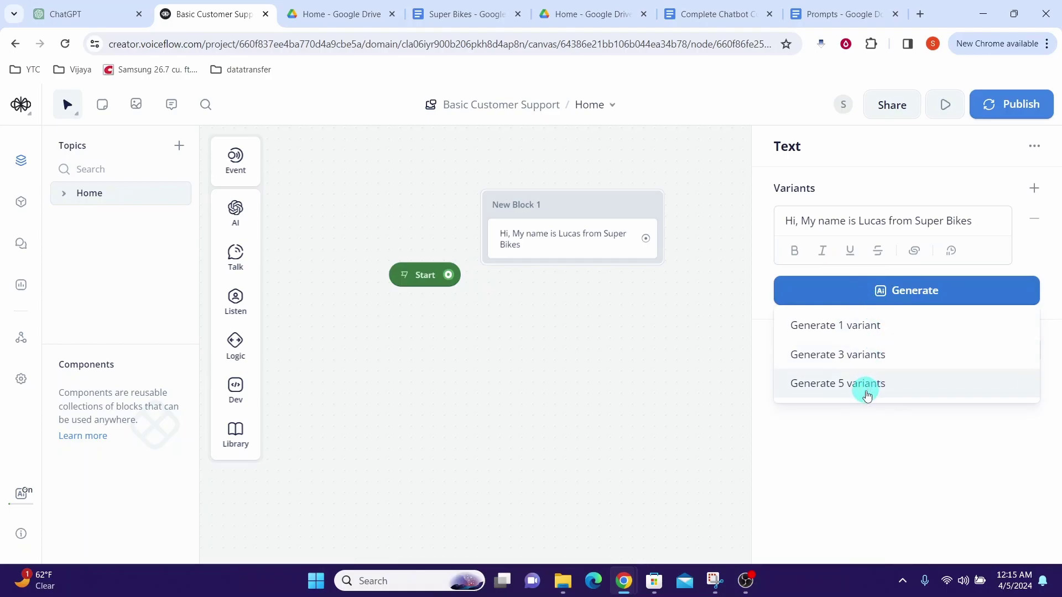
pyautogui.click(843, 390)
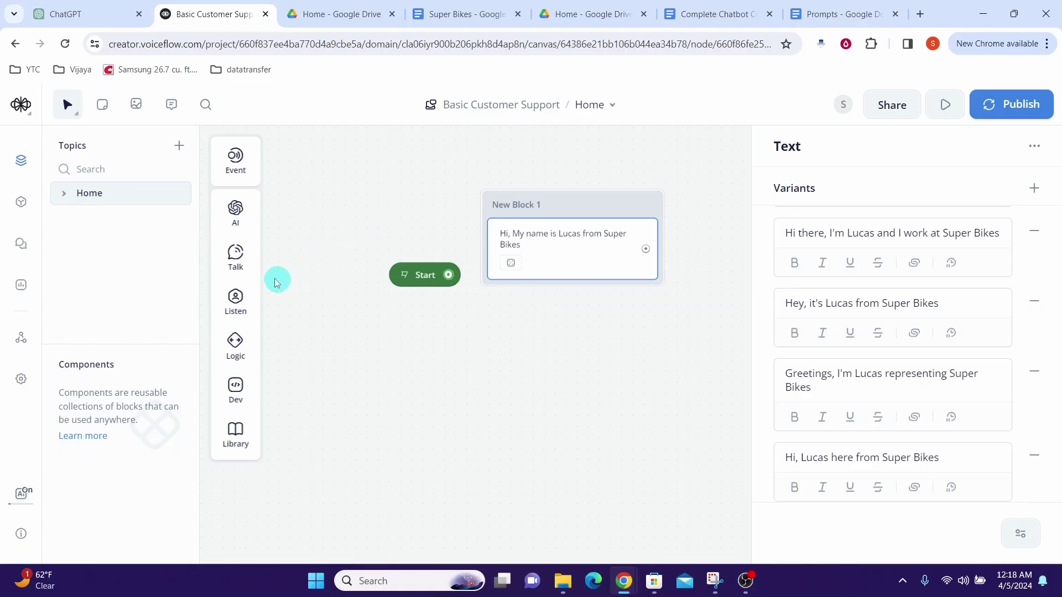
# Add a second Text step under the greeting reading "How Can I help you today?" and generate 3 variants of it
pyautogui.moveTo(235, 259)
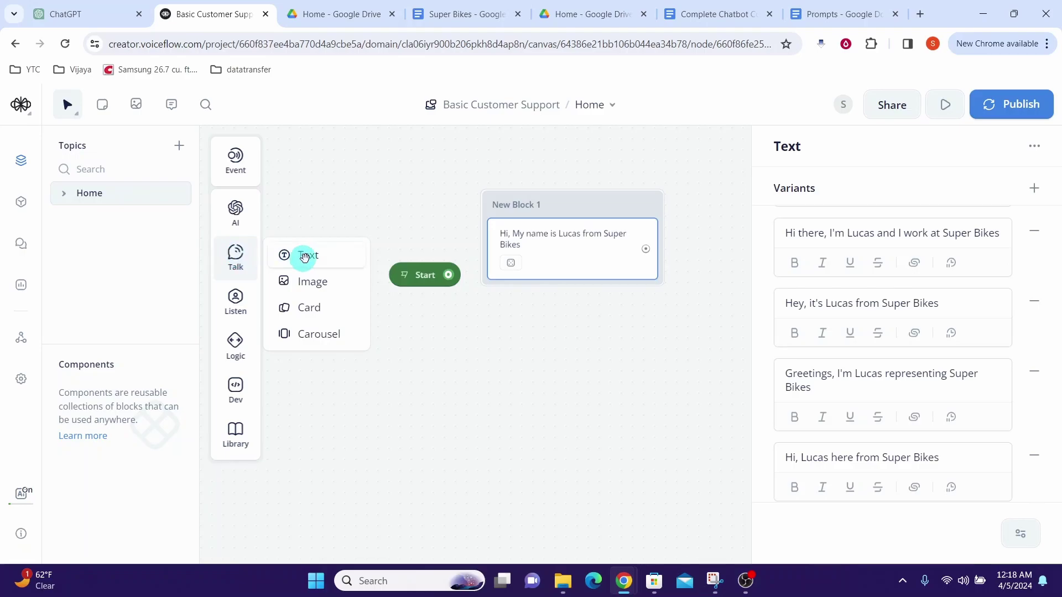
pyautogui.moveTo(317, 256); pyautogui.dragTo(569, 293)
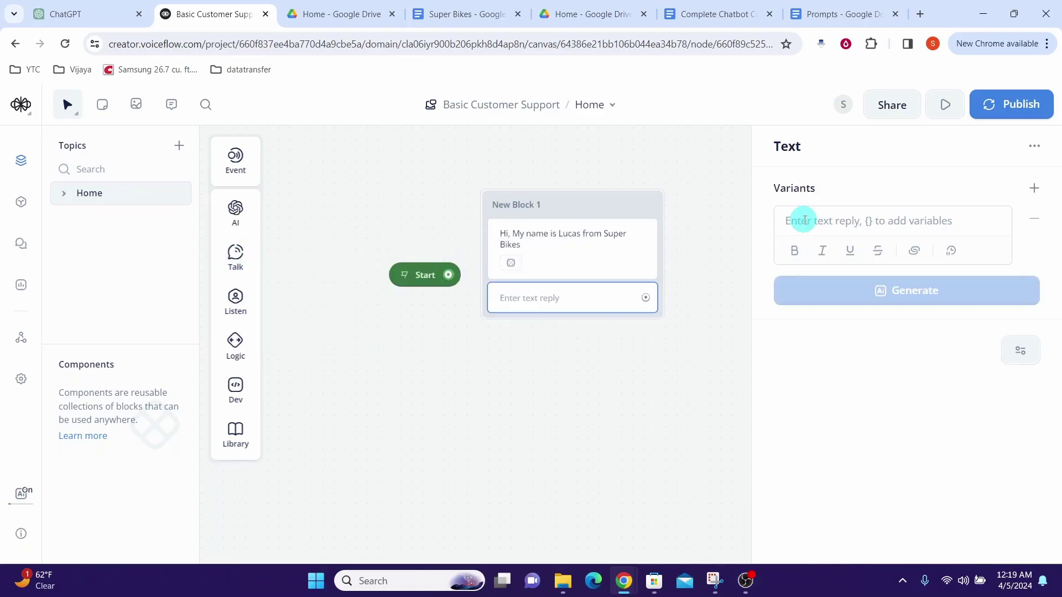
pyautogui.click(803, 219)
pyautogui.write('How Can I help you today?')
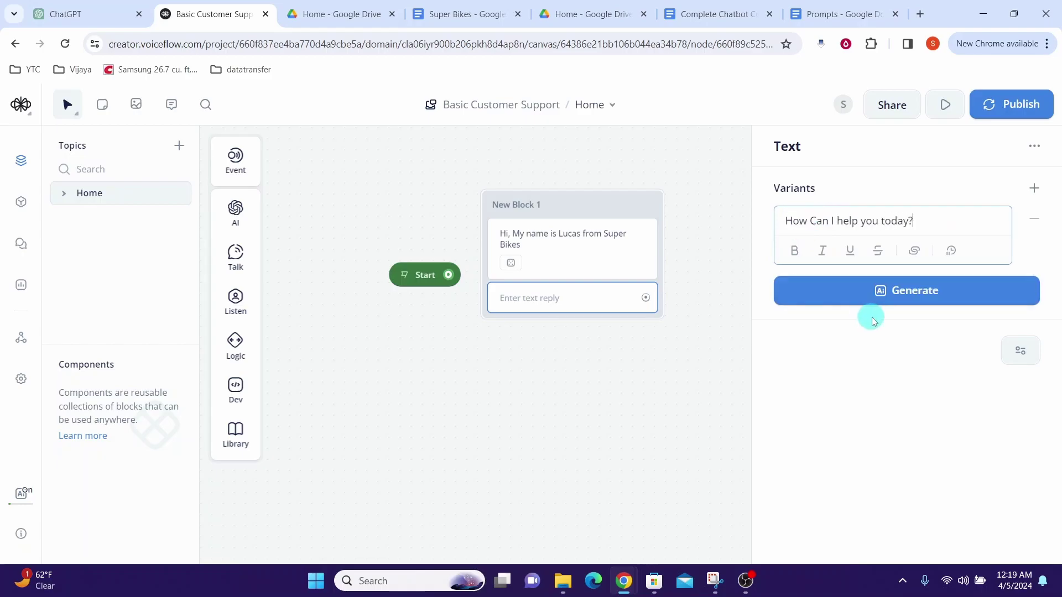
pyautogui.click(879, 294)
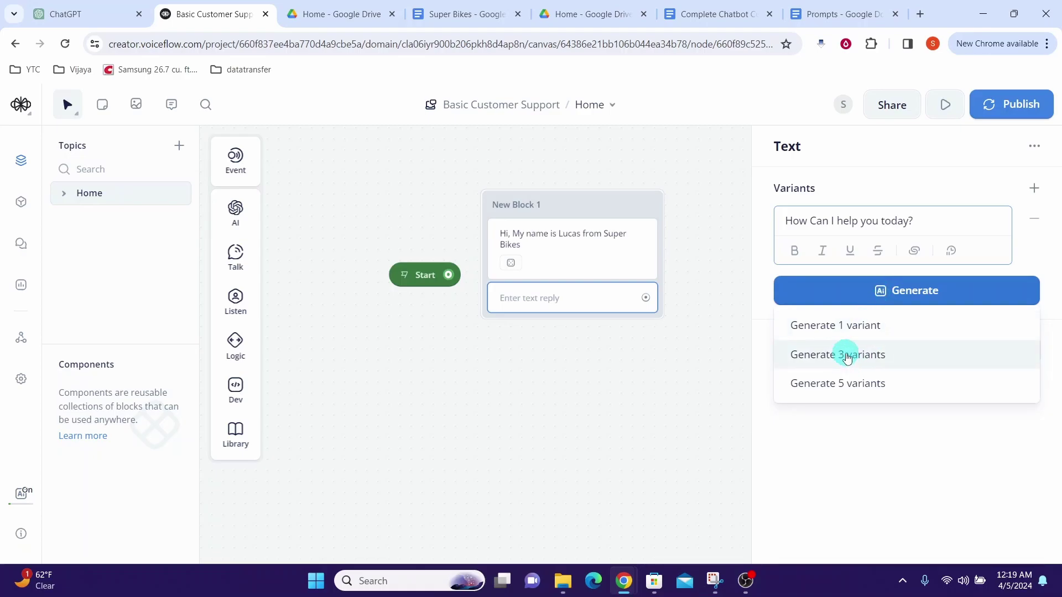
pyautogui.click(848, 357)
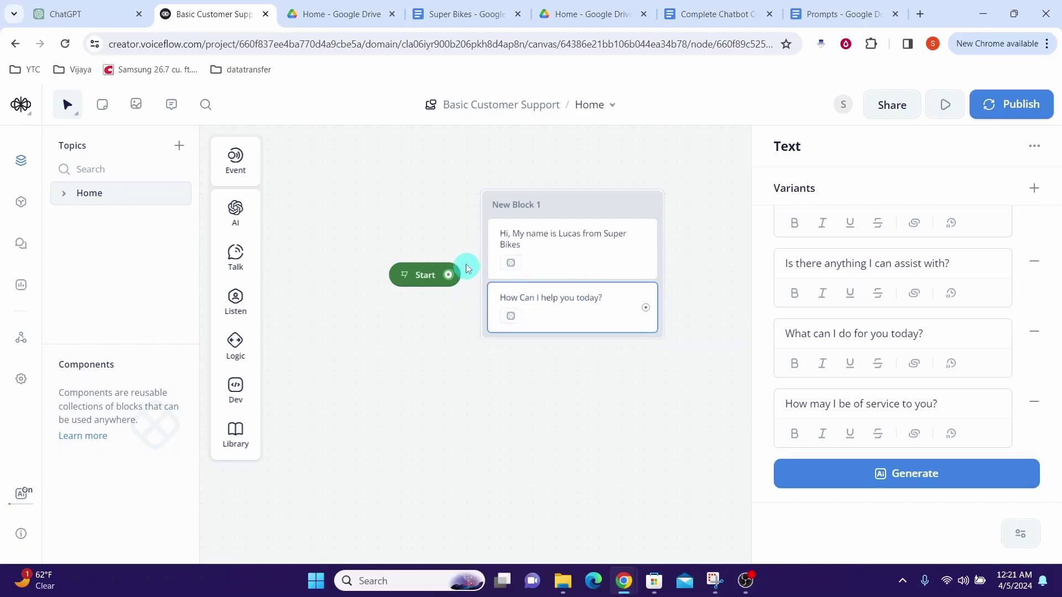
# Connect Start to New Block 1, and test the conversation from that block before returning to the designer
pyautogui.moveTo(448, 276); pyautogui.dragTo(499, 201)
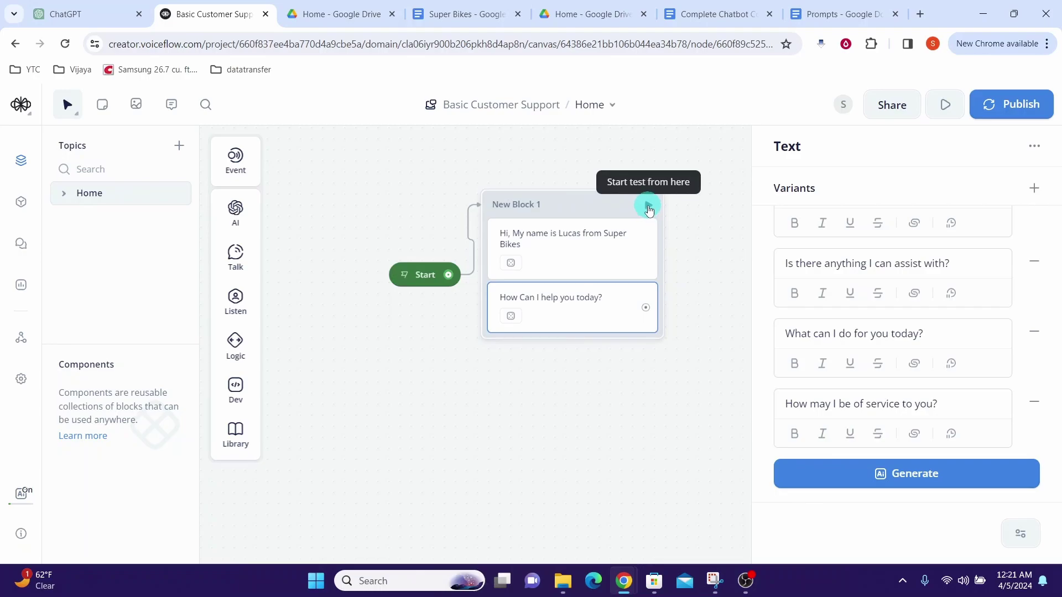
pyautogui.click(648, 210)
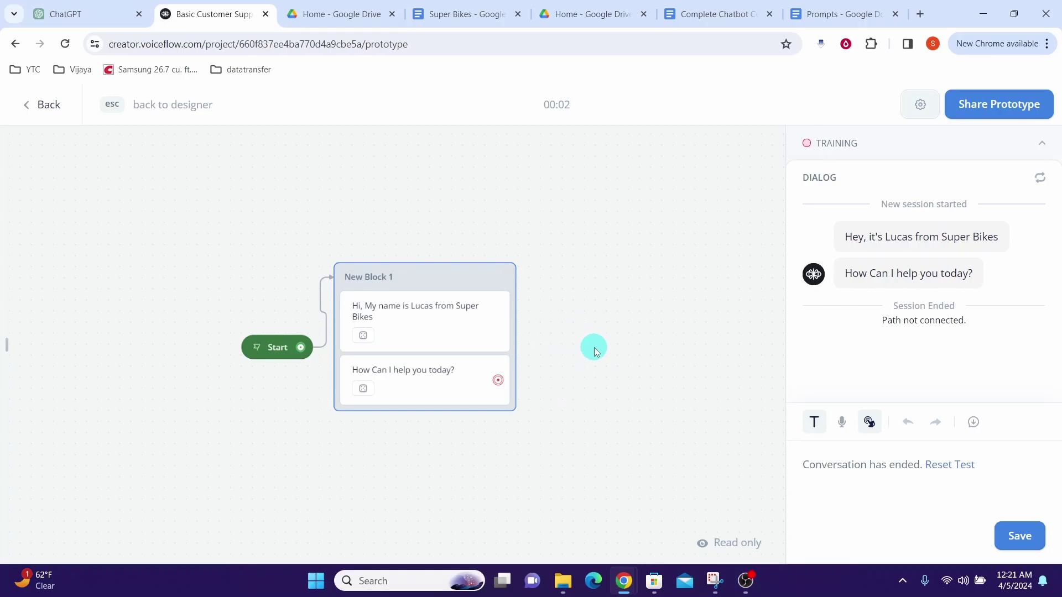
pyautogui.click(46, 106)
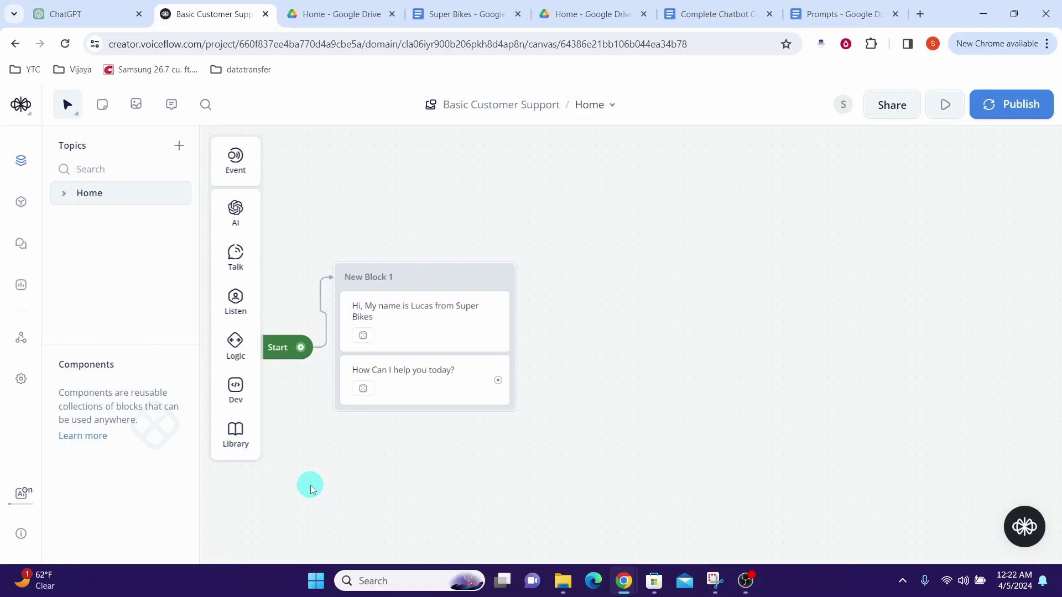
# Add a Capture step in a new block below New Block 1, keeping entire user reply and the last_utterance variable
pyautogui.moveTo(232, 298)
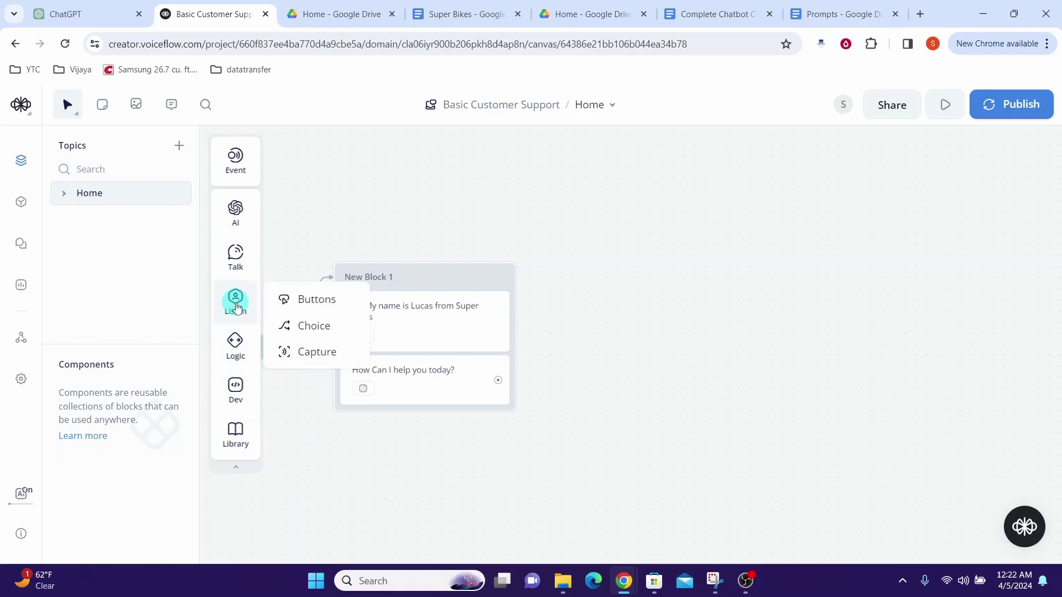
pyautogui.moveTo(301, 352); pyautogui.dragTo(426, 467)
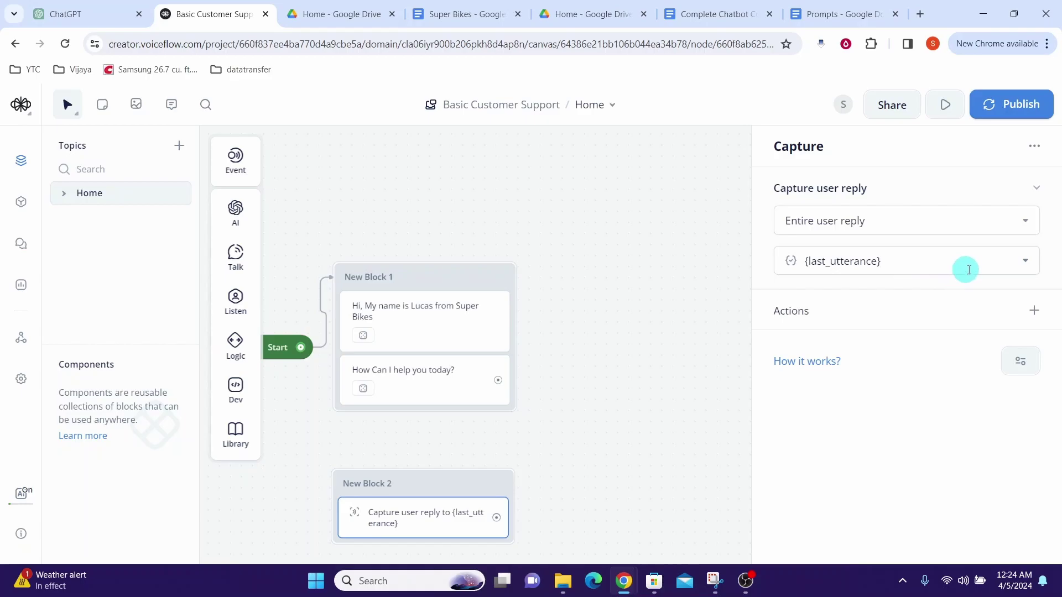
pyautogui.click(1026, 262)
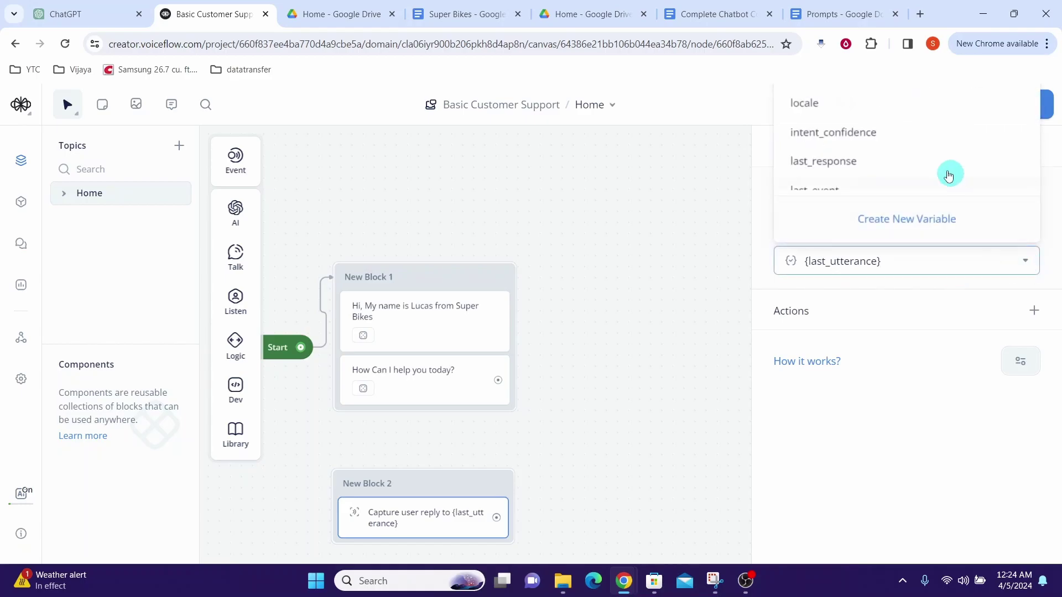
pyautogui.scroll(-2, 851, 133)
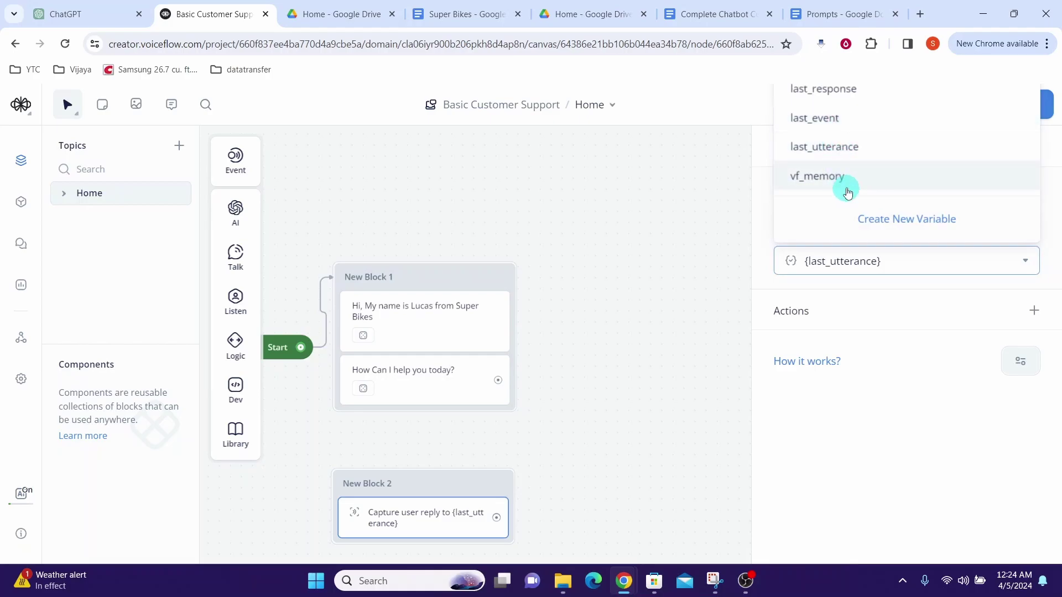
# Add a Response AI block below the Capture block, using the Knowledge Base data source and the question "Answer user's question: {last_utterance}"
pyautogui.moveTo(231, 212)
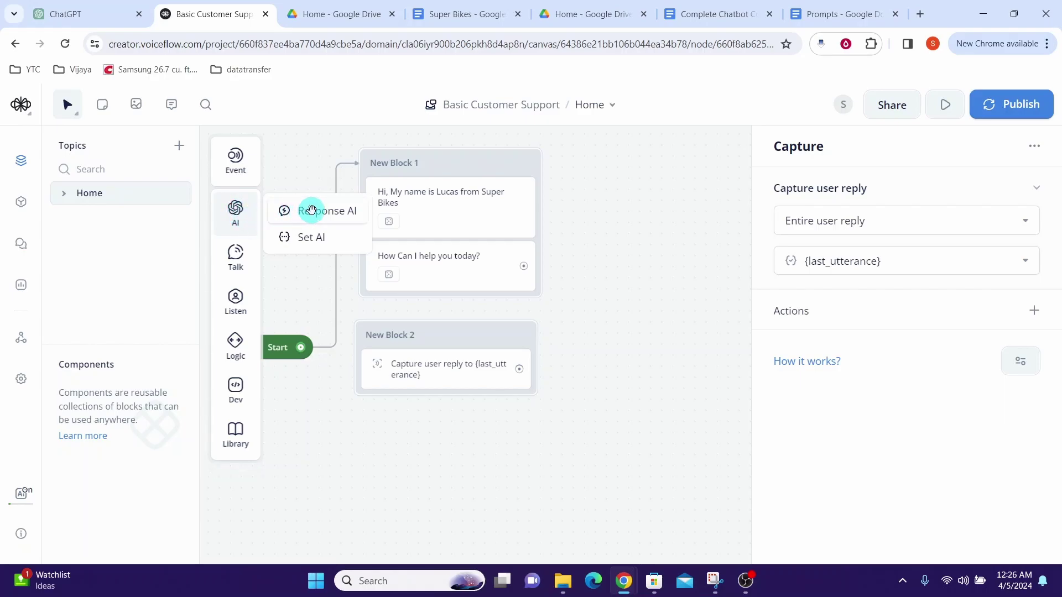
pyautogui.moveTo(311, 214); pyautogui.dragTo(414, 471)
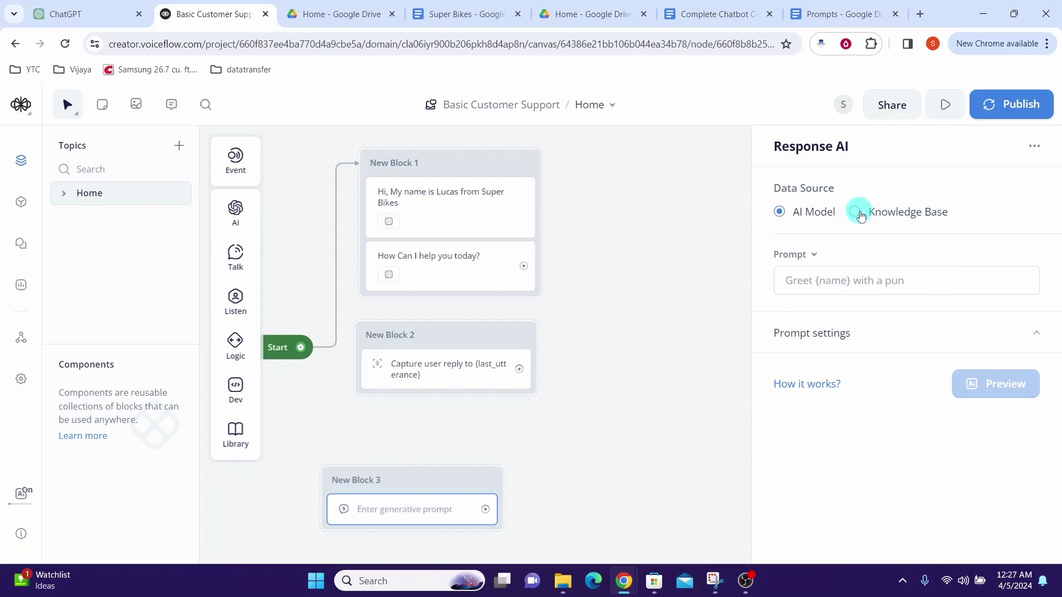
pyautogui.click(855, 212)
pyautogui.click(824, 281)
pyautogui.write("Answer user's")
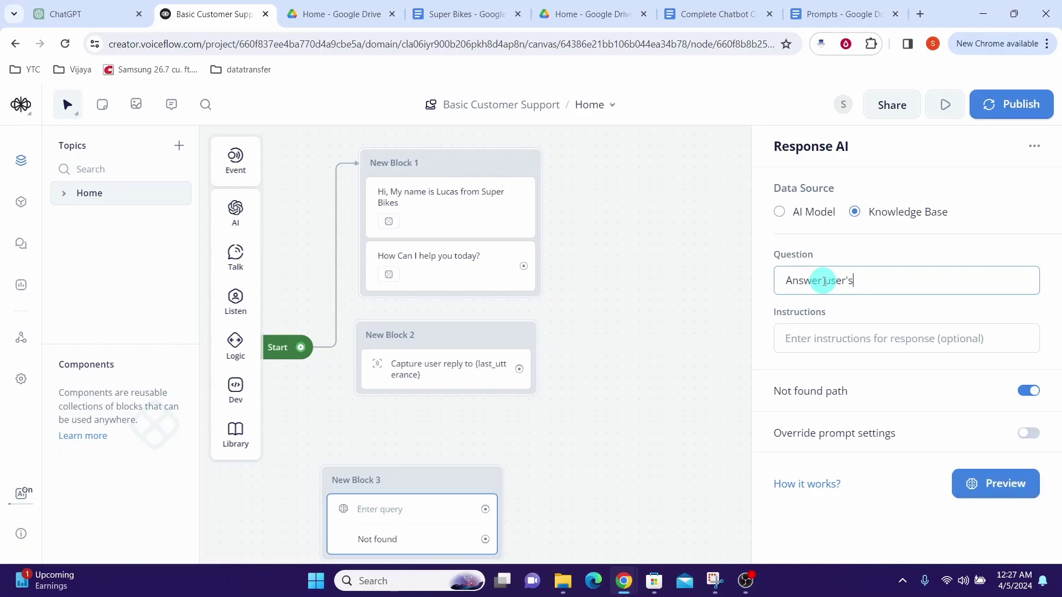
pyautogui.write(' question:')
pyautogui.hotkey('shift', 'Return')
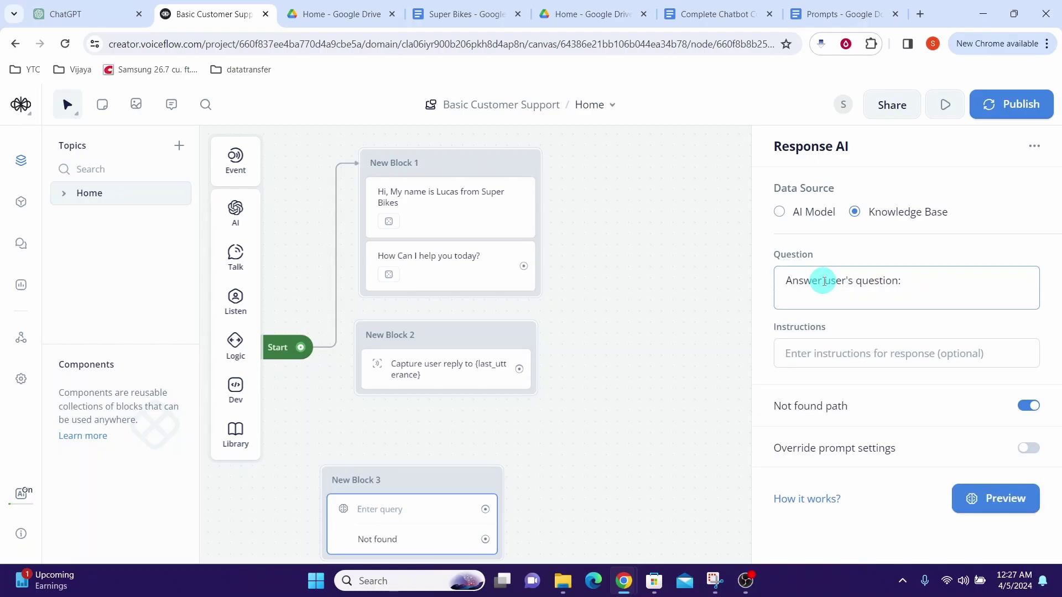
pyautogui.write('{')
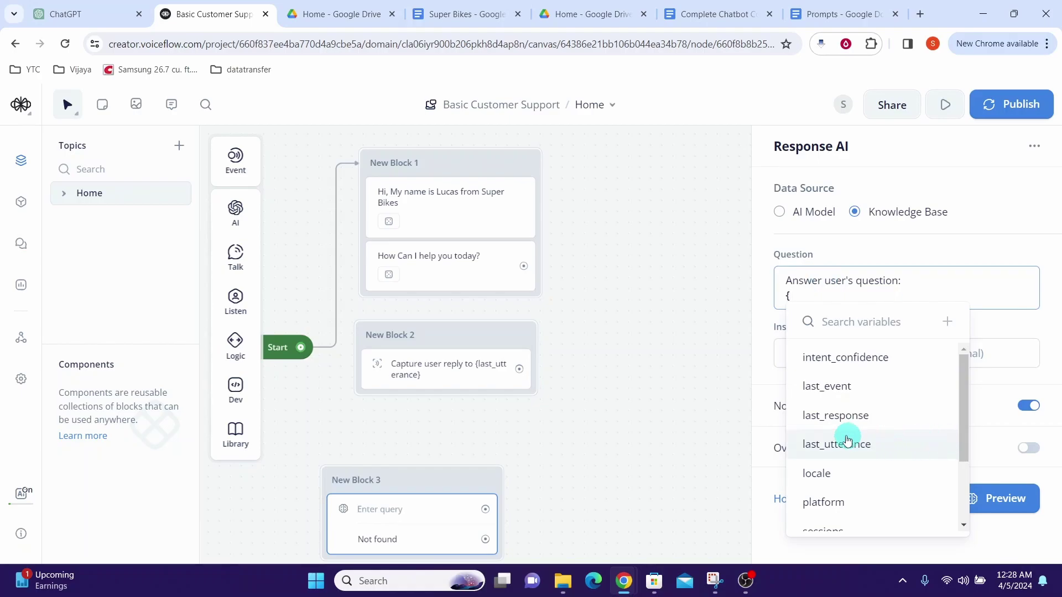
pyautogui.click(831, 451)
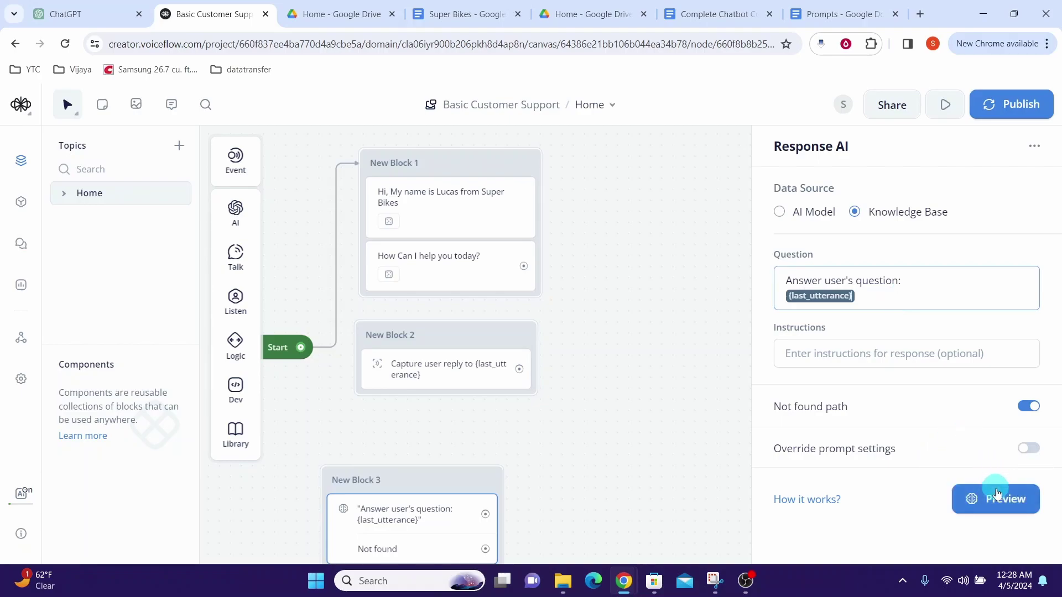
# Preview the Response AI answer with last_utterance set to "where is my order"
pyautogui.click(991, 501)
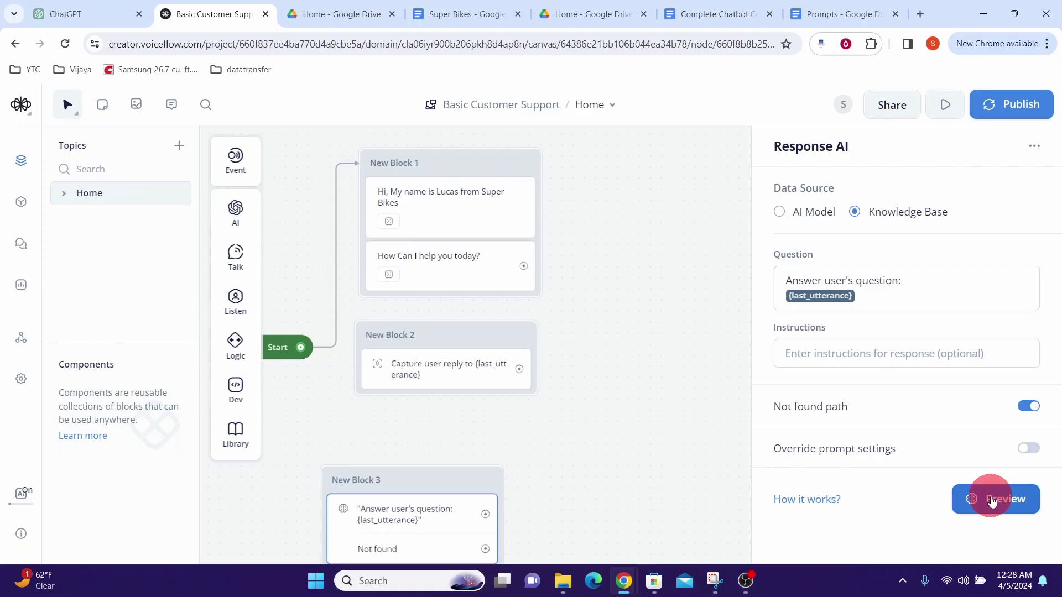
pyautogui.write('where is ')
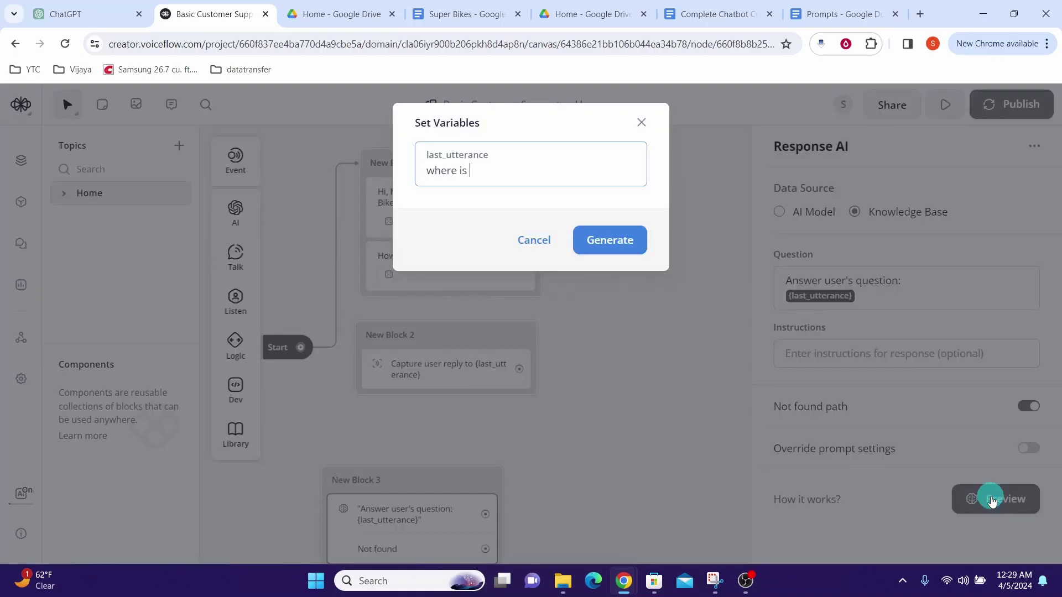
pyautogui.write('my order')
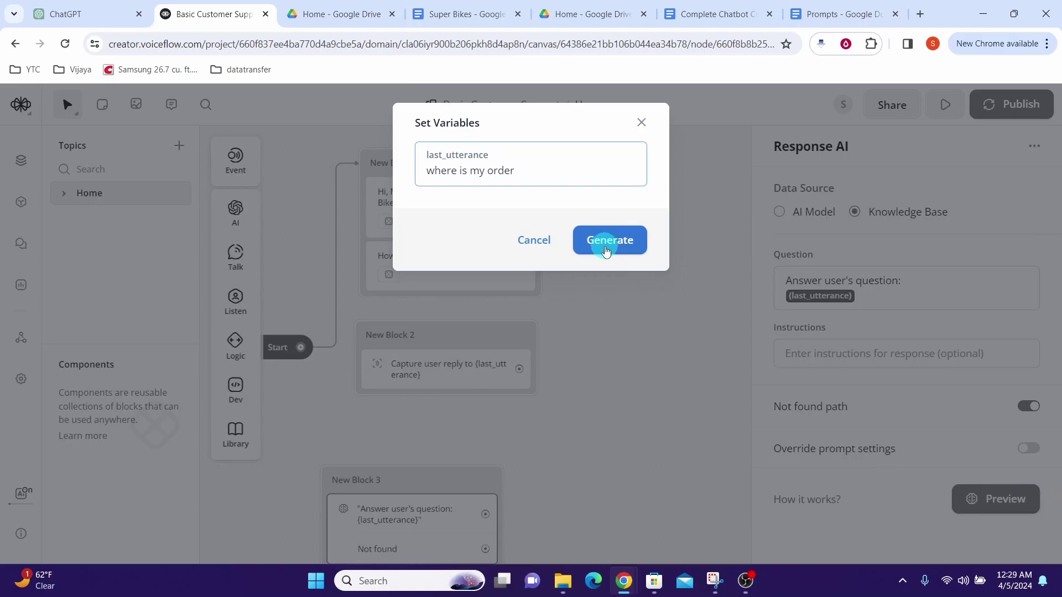
pyautogui.click(606, 250)
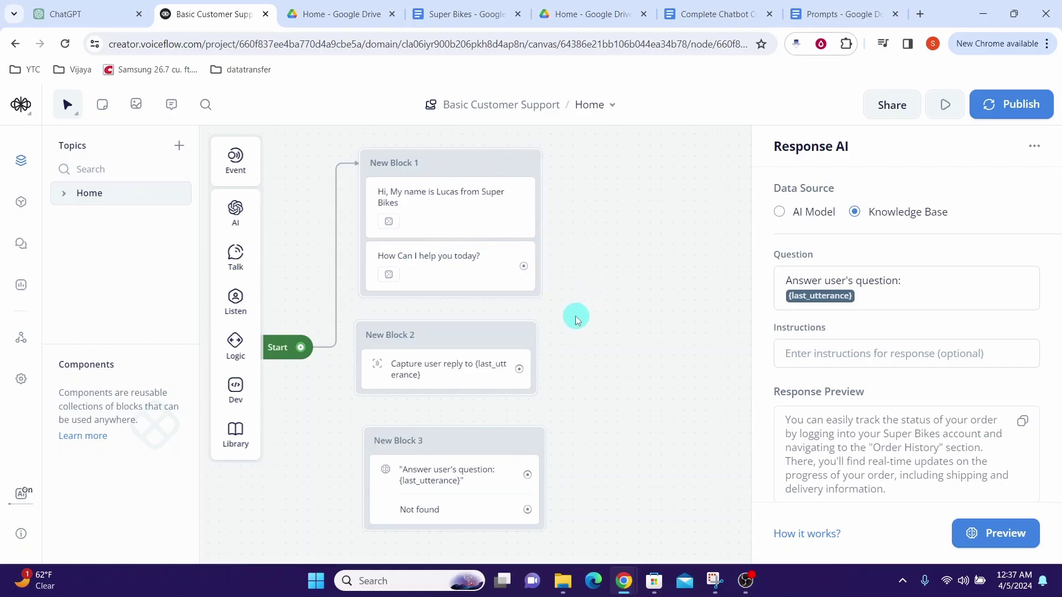
# Connect the "How Can I help you today?" step's output to the Capture block, New Block 2
pyautogui.moveTo(524, 266); pyautogui.dragTo(518, 373)
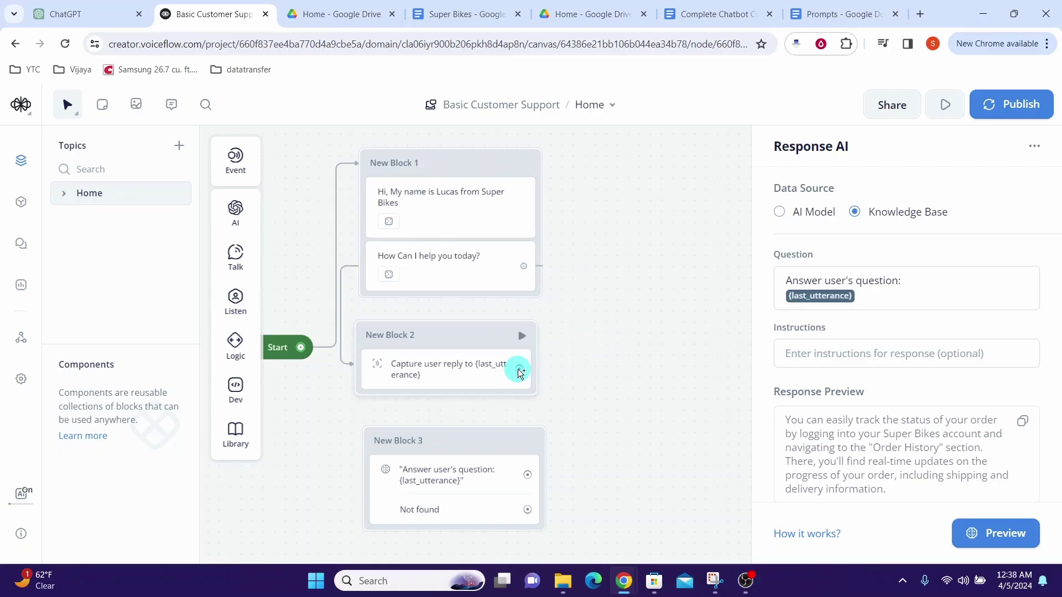
# Connect the Capture step's output to New Block 3 and loop the Response AI answer's output back to New Block 2
pyautogui.moveTo(534, 378)
pyautogui.mouseDown()
pyautogui.moveTo(569, 390)
pyautogui.moveTo(575, 457)
pyautogui.moveTo(574, 469)
pyautogui.moveTo(528, 473)
pyautogui.mouseUp()
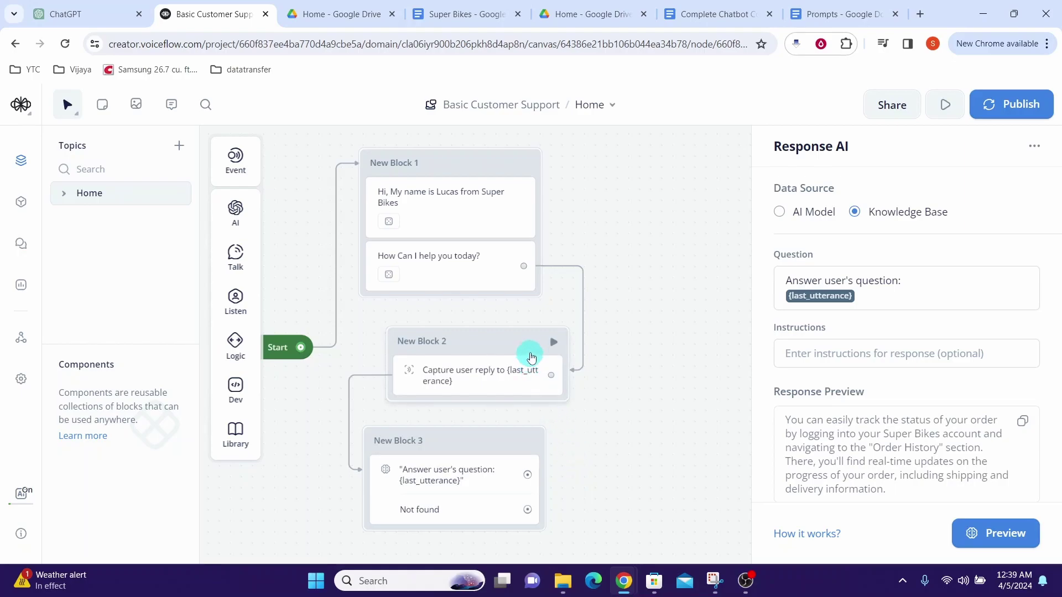
pyautogui.moveTo(527, 476); pyautogui.dragTo(553, 347)
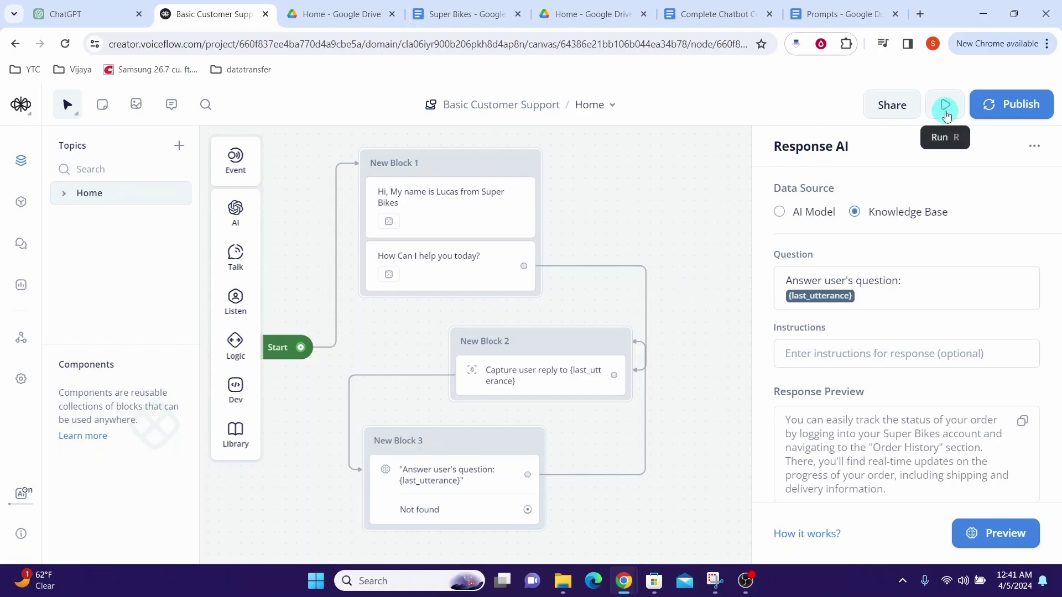
# Open the assistant's prototype test view and train the assistant
pyautogui.click(945, 108)
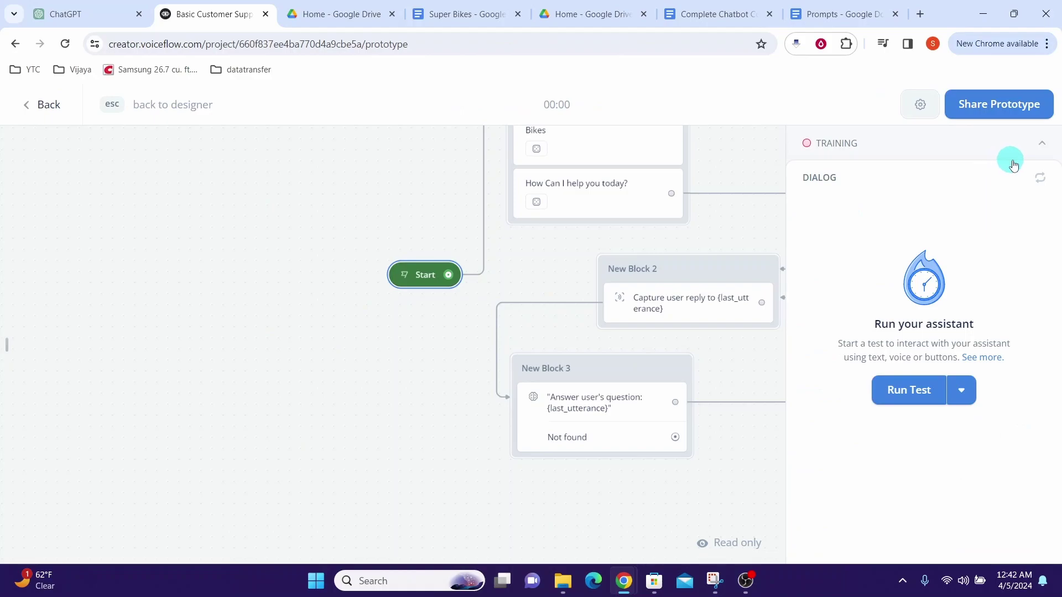
pyautogui.click(1041, 146)
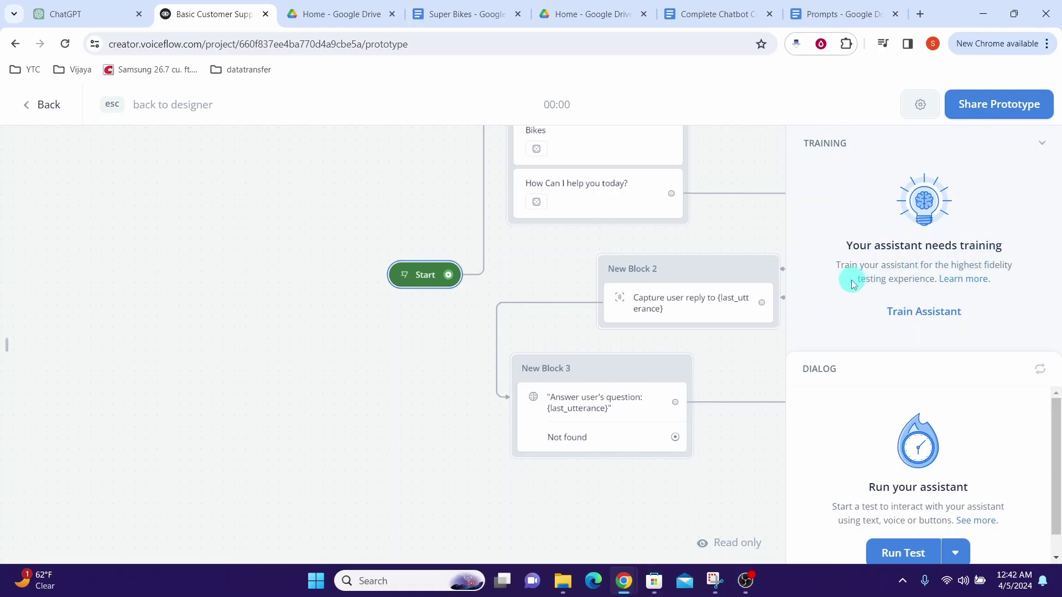
pyautogui.click(909, 314)
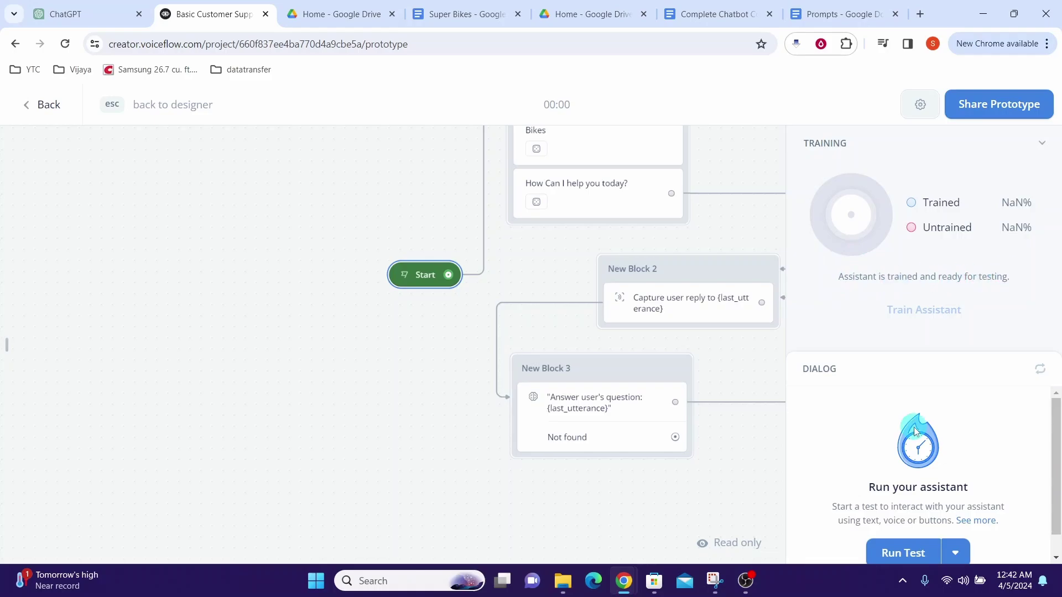
# Run the assistant test and ask "How can I return an item" in the dialog
pyautogui.click(896, 556)
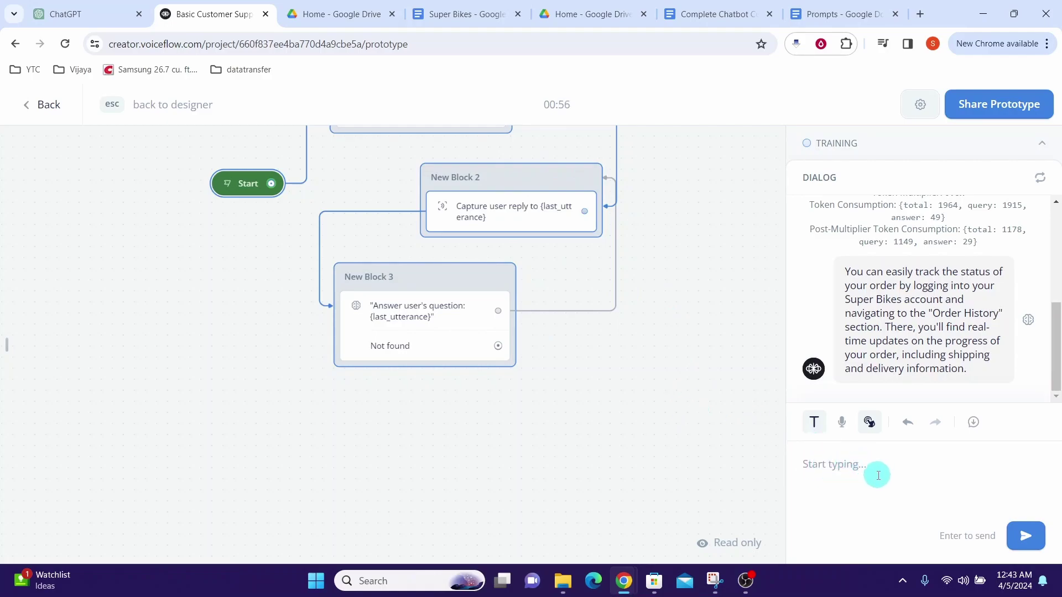
pyautogui.write('How can I ')
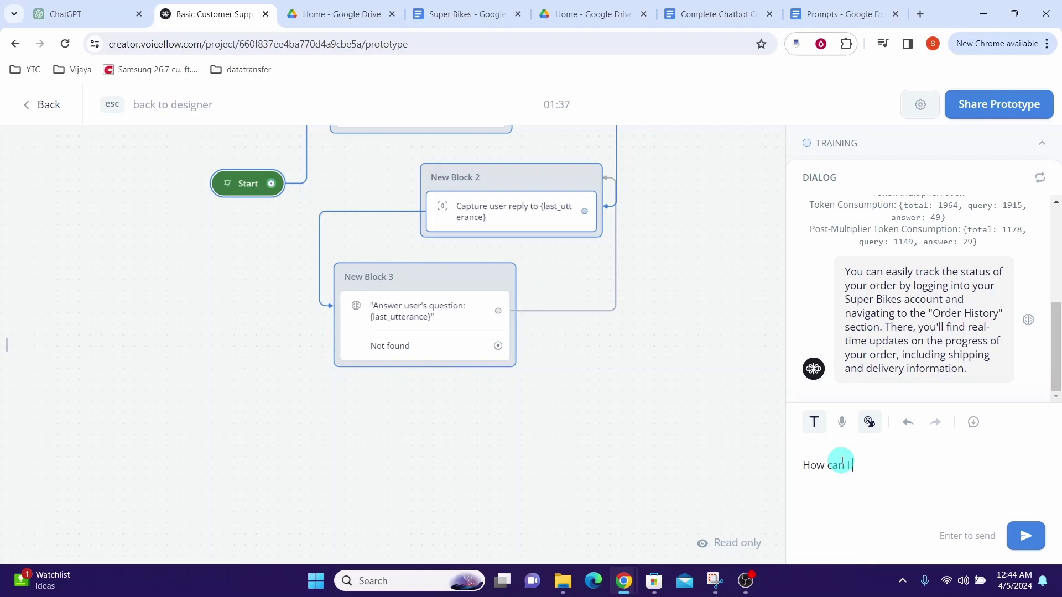
pyautogui.write('return an')
pyautogui.write('item')
pyautogui.press('Return')
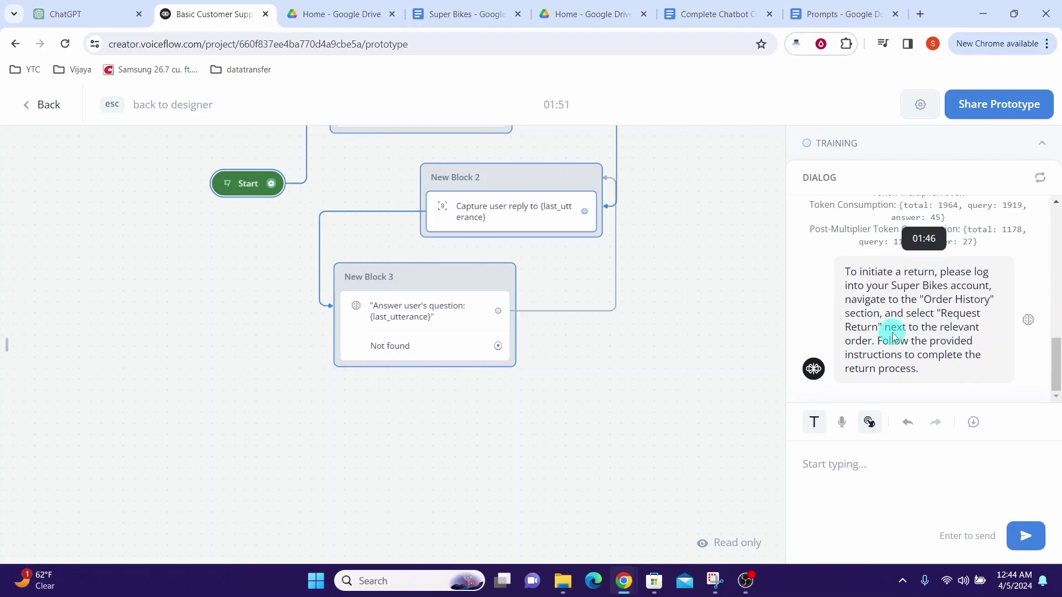